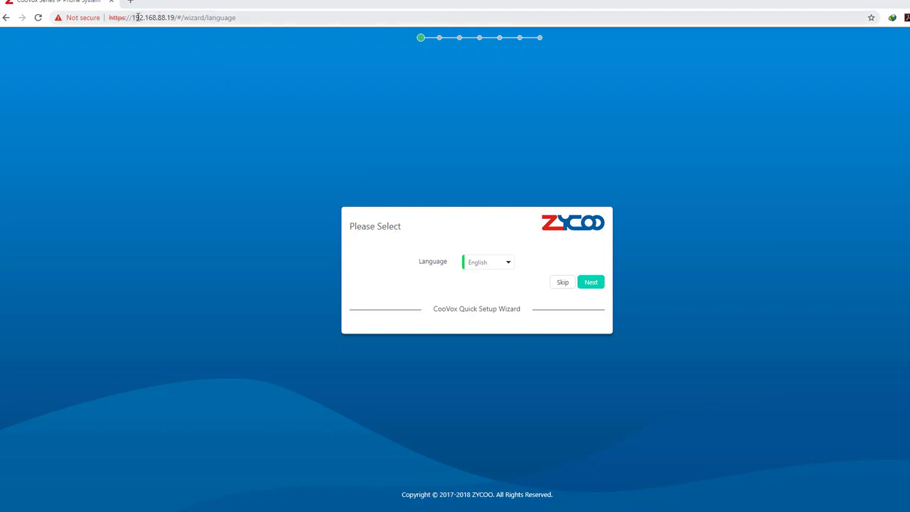
- Keep English as the language, skip the whole quick setup wizard, and sign in with the default admin account
drag(132, 16, 176, 20)
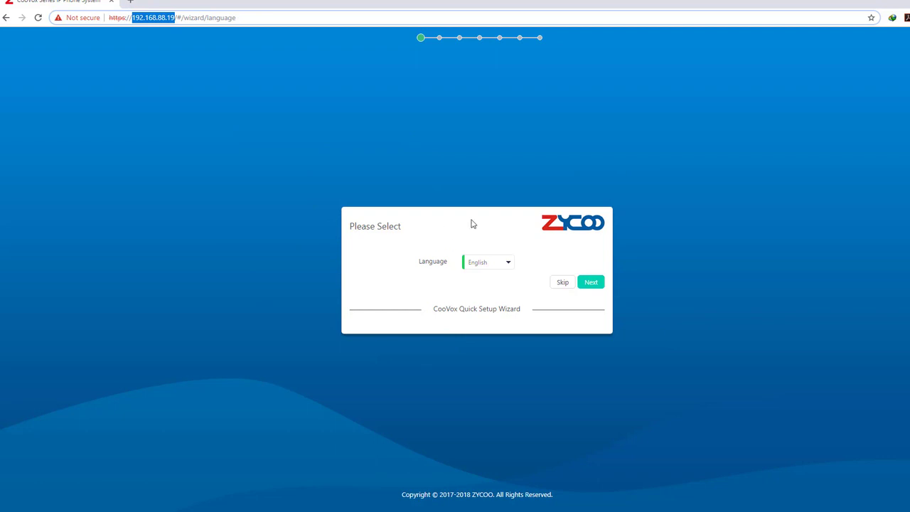
click(507, 262)
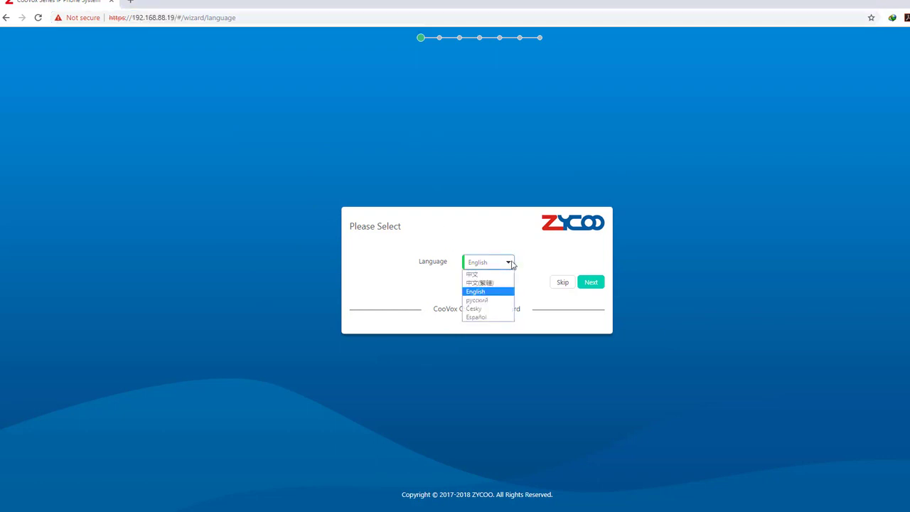
click(489, 292)
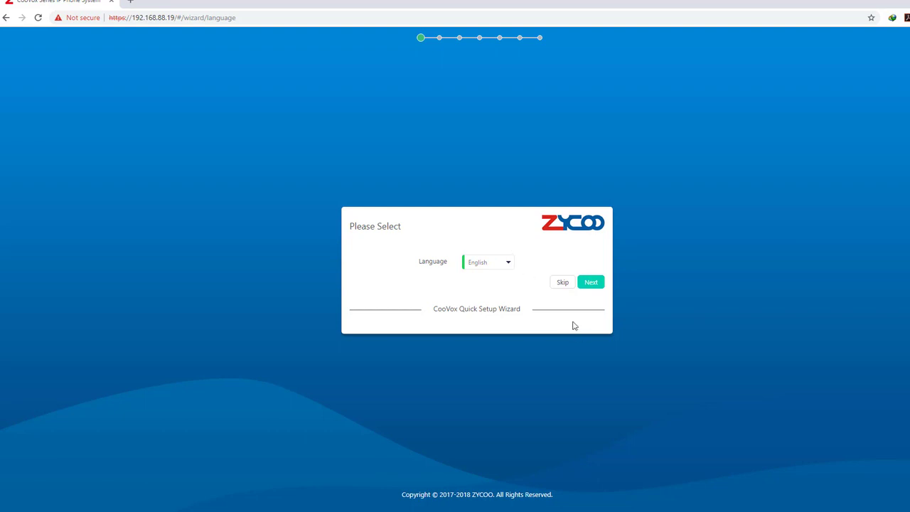
click(563, 284)
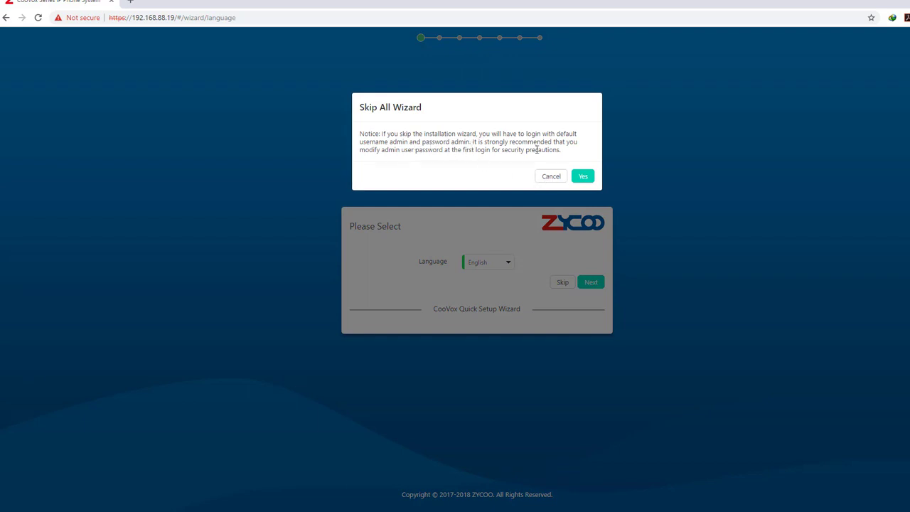
click(583, 177)
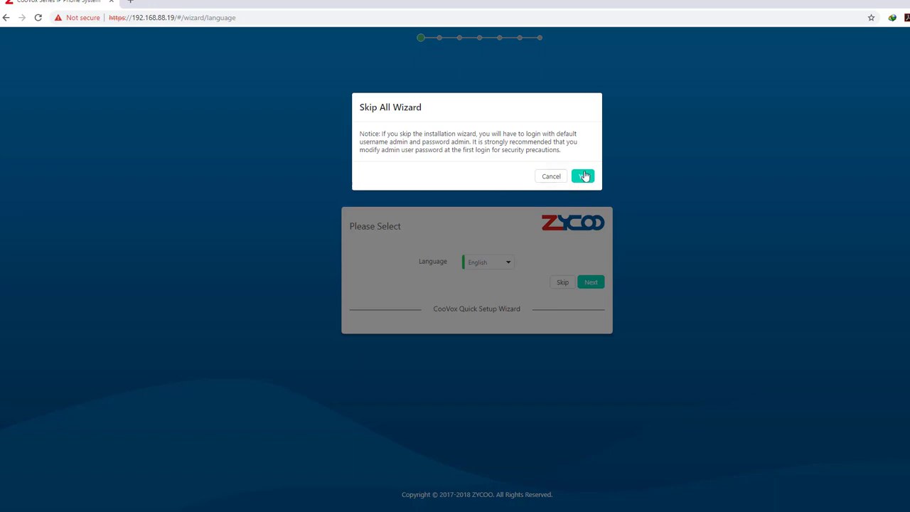
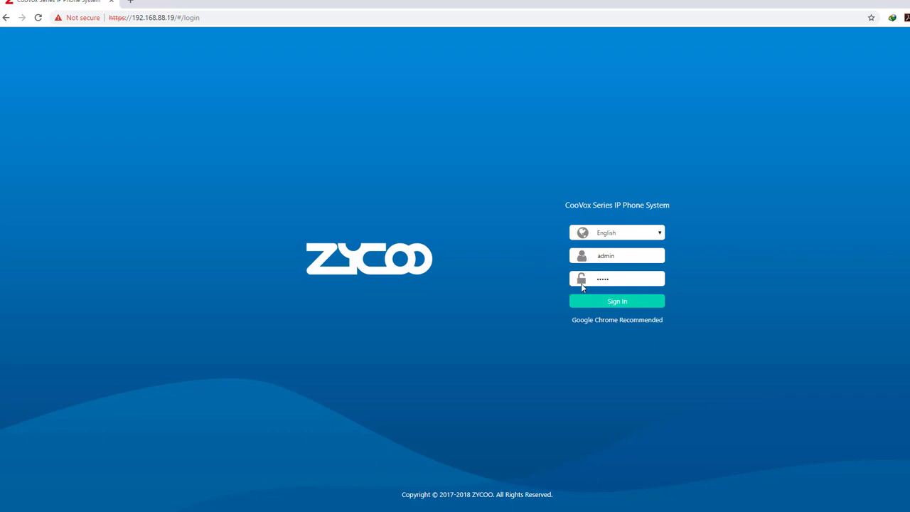
click(611, 304)
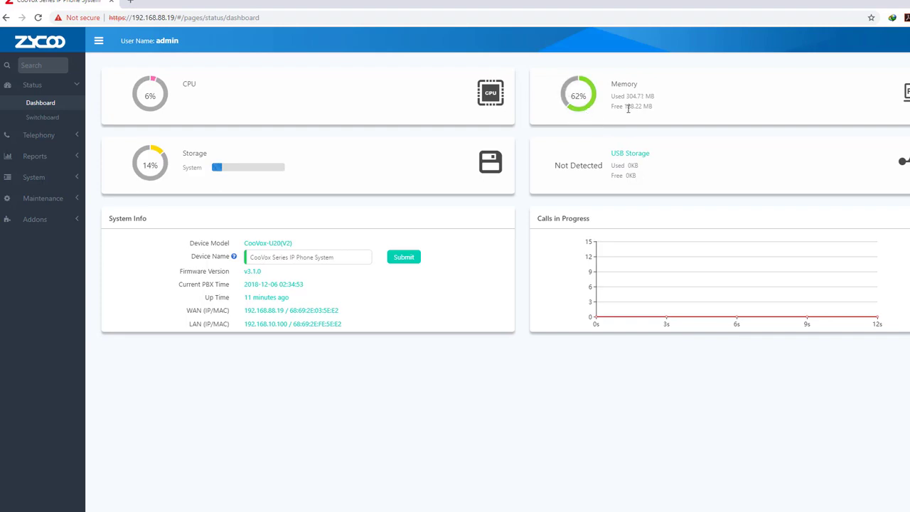
- Examine the status of the extensions on the switchboard
click(252, 250)
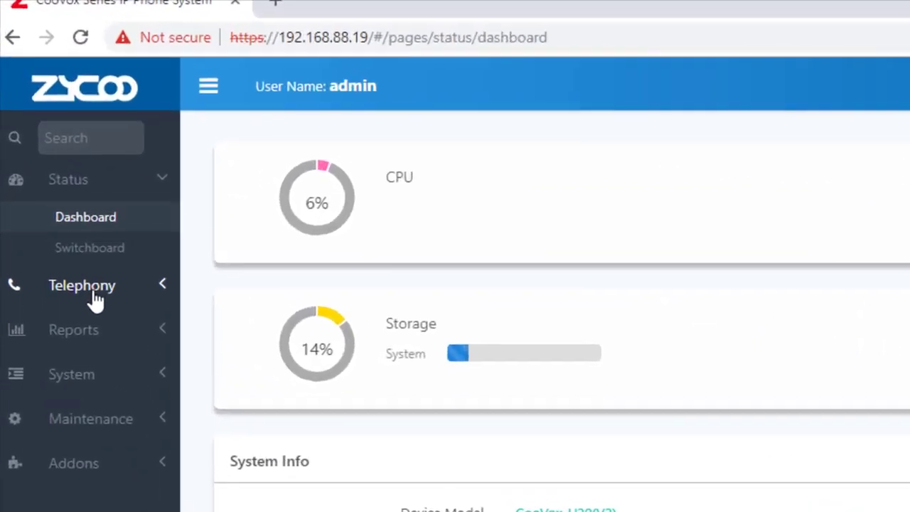
click(45, 139)
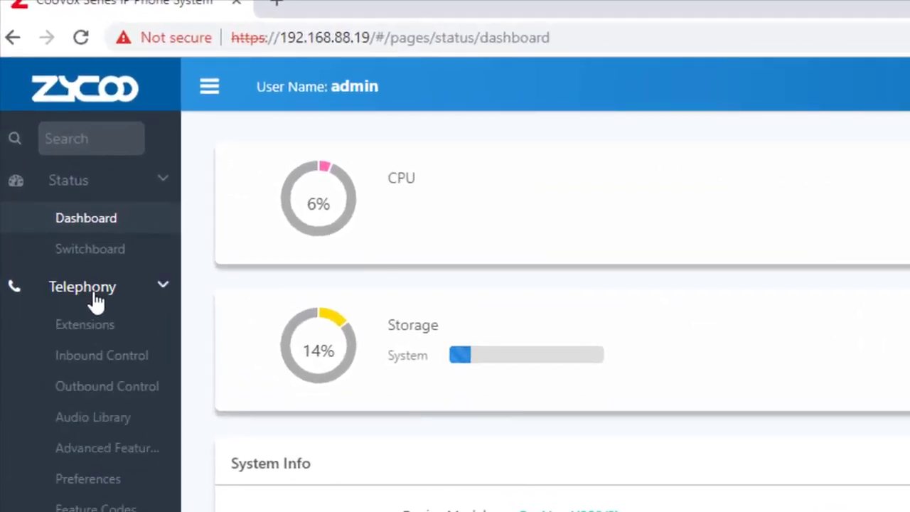
click(95, 253)
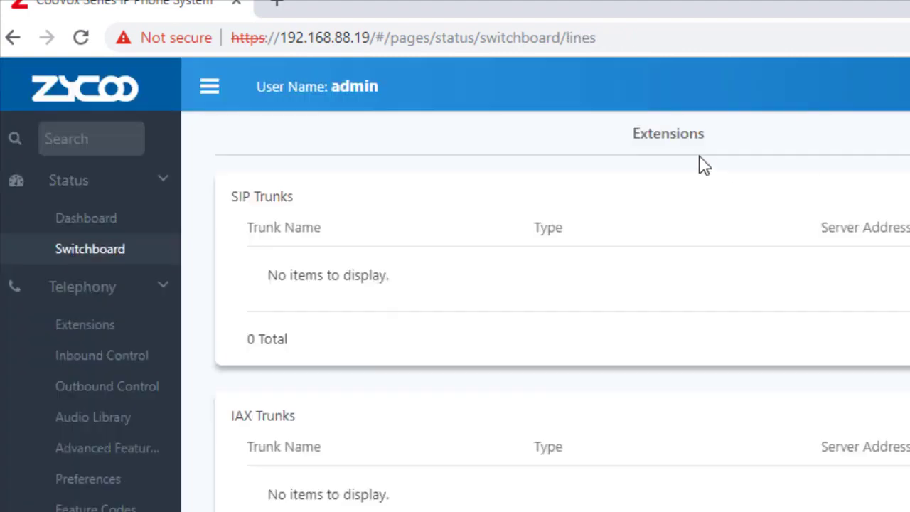
click(653, 146)
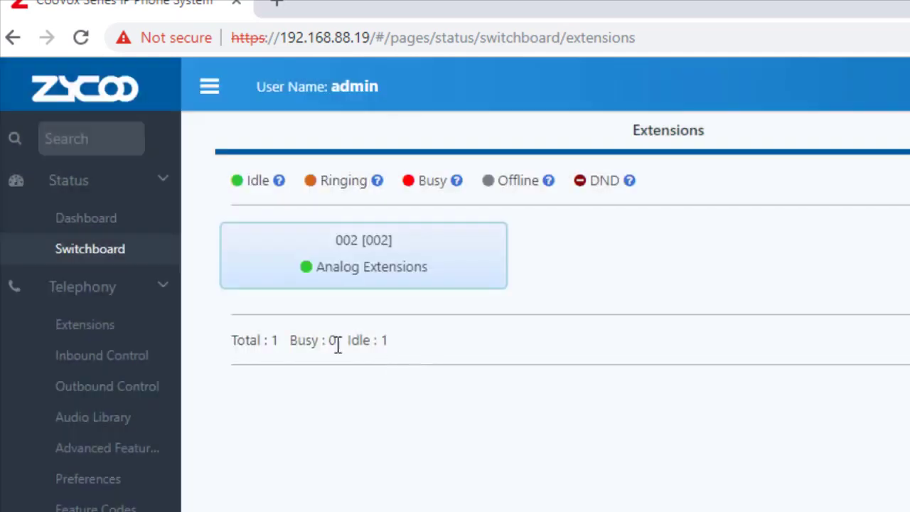
- Open the list of IP extensions in the telephony settings
click(102, 329)
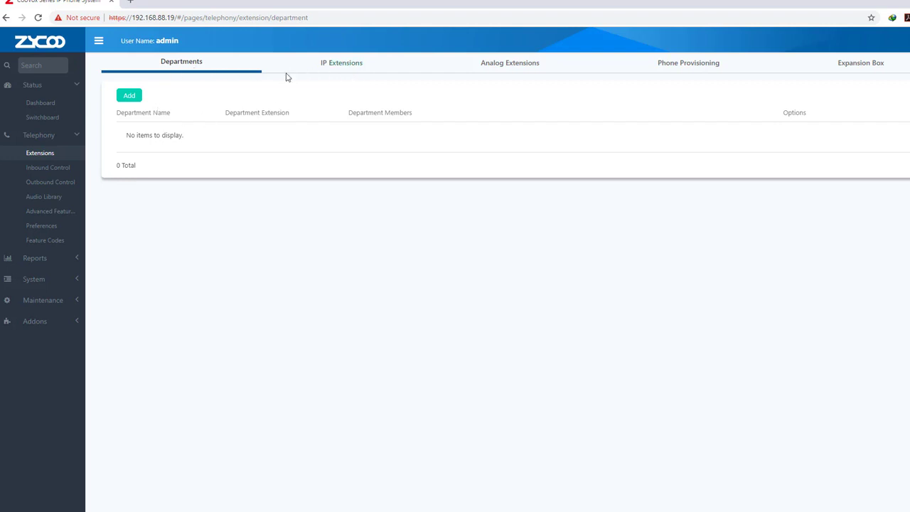
click(341, 66)
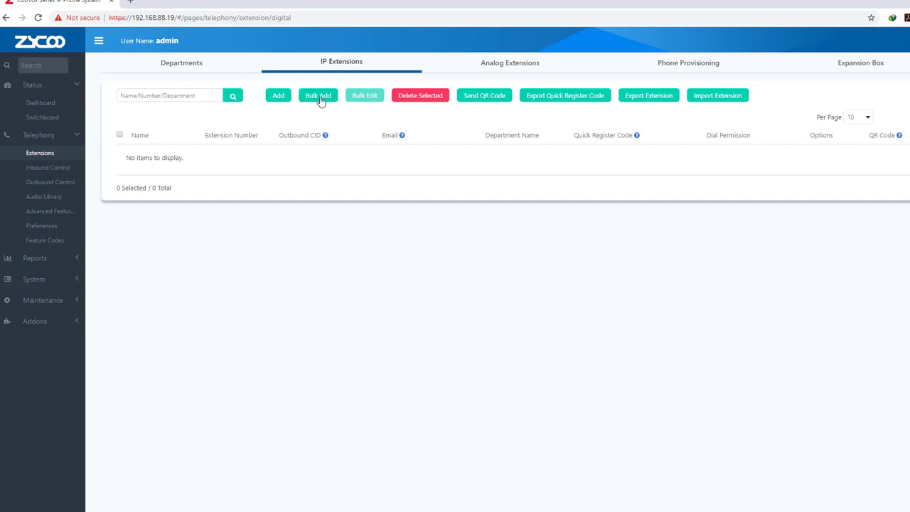
click(277, 100)
click(459, 183)
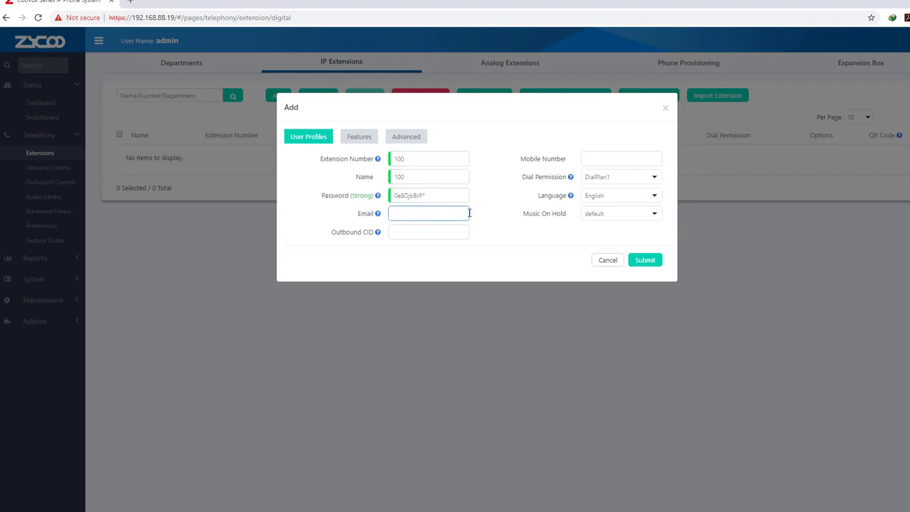
click(609, 261)
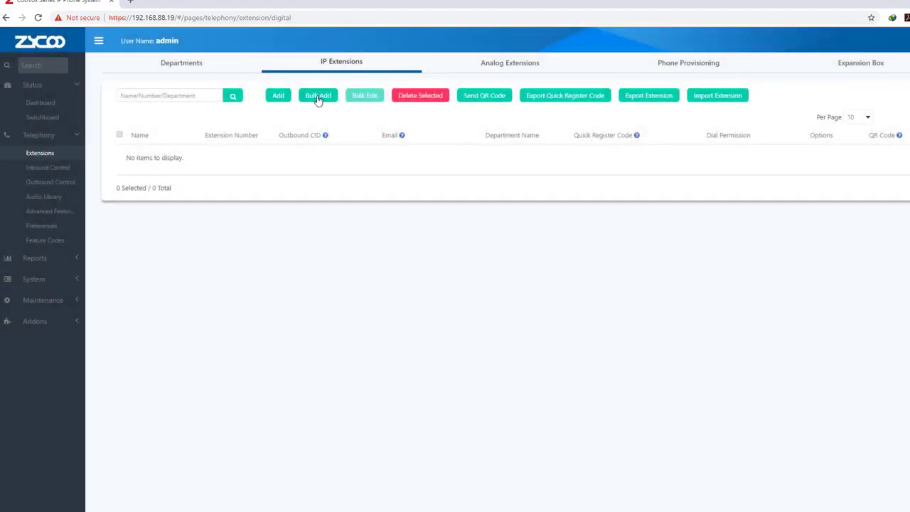
- Bulk add 20 IP extensions starting at extension number 100 and check both pages of the resulting list
click(318, 95)
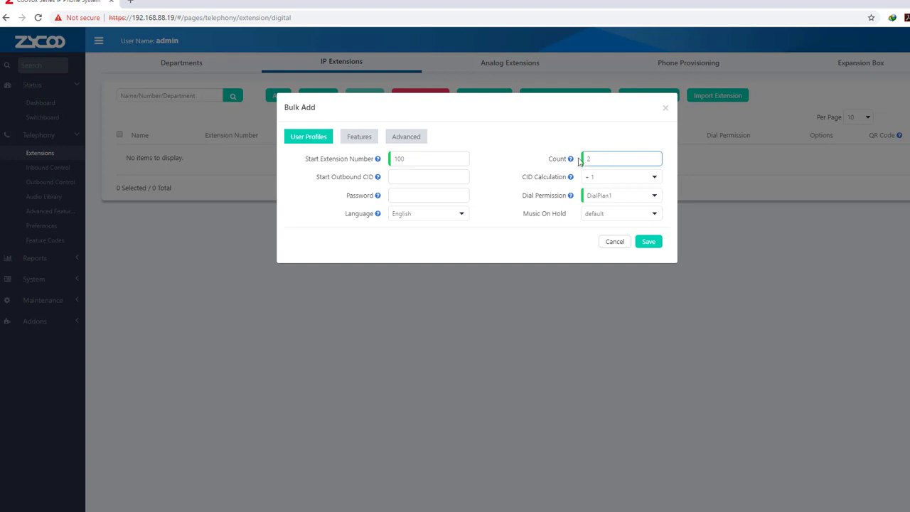
drag(601, 160, 580, 163)
click(407, 178)
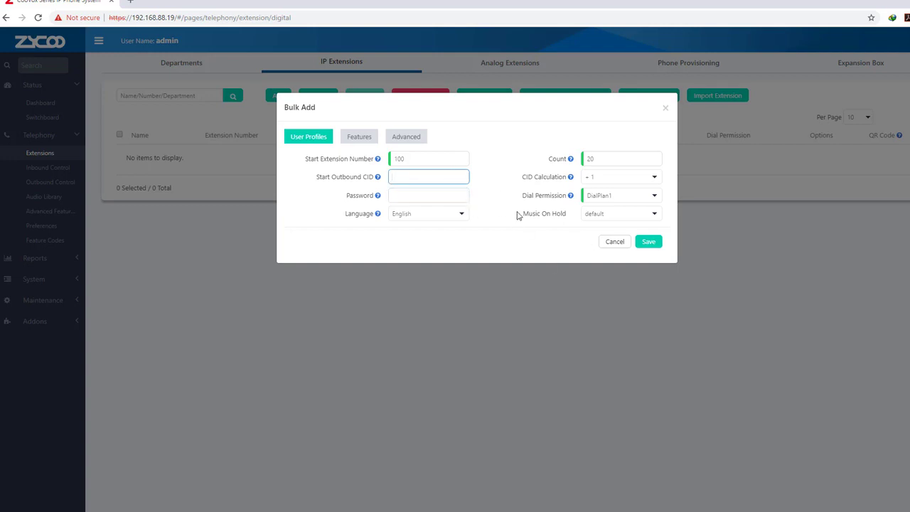
click(648, 243)
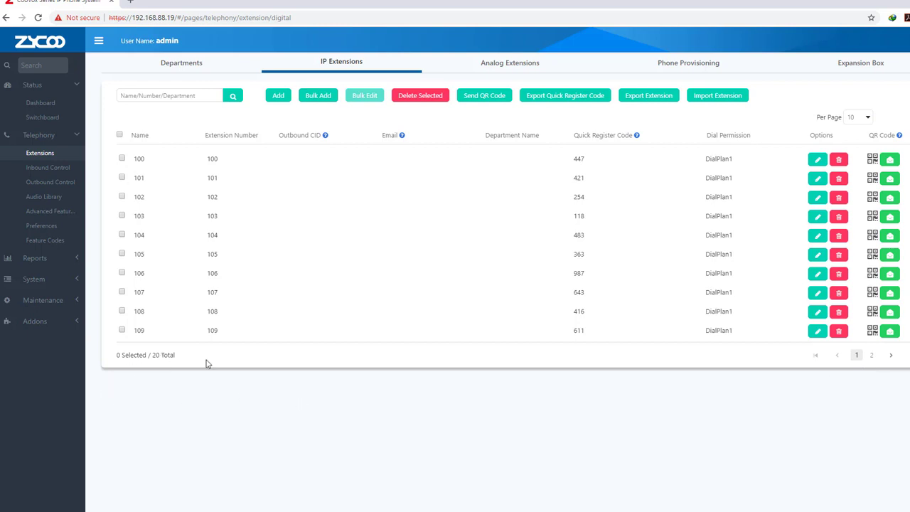
click(873, 356)
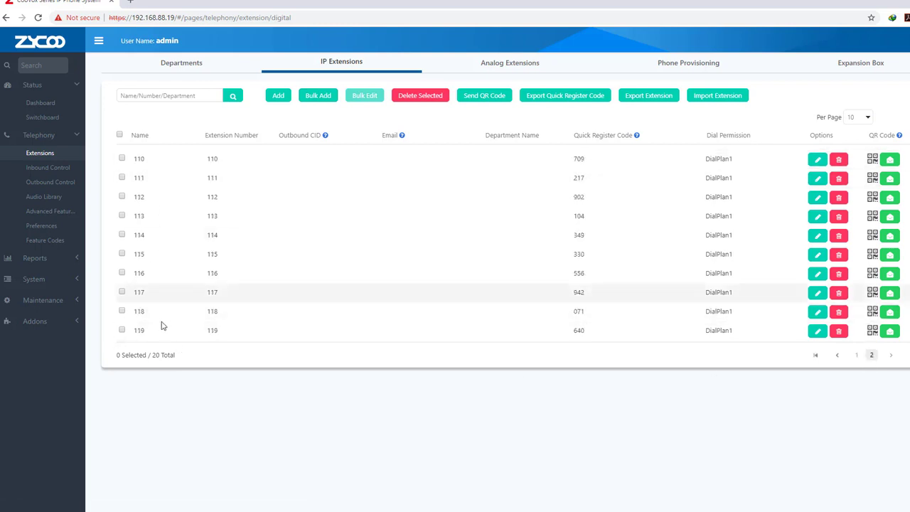
click(837, 355)
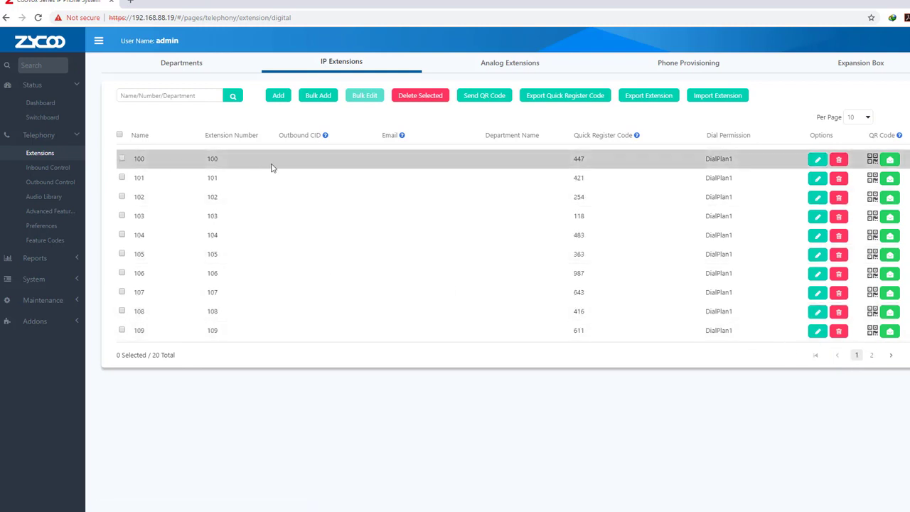
- Open extension 100 for editing and examine its user profile fields, including password, email, language and mobile number
click(818, 161)
click(441, 180)
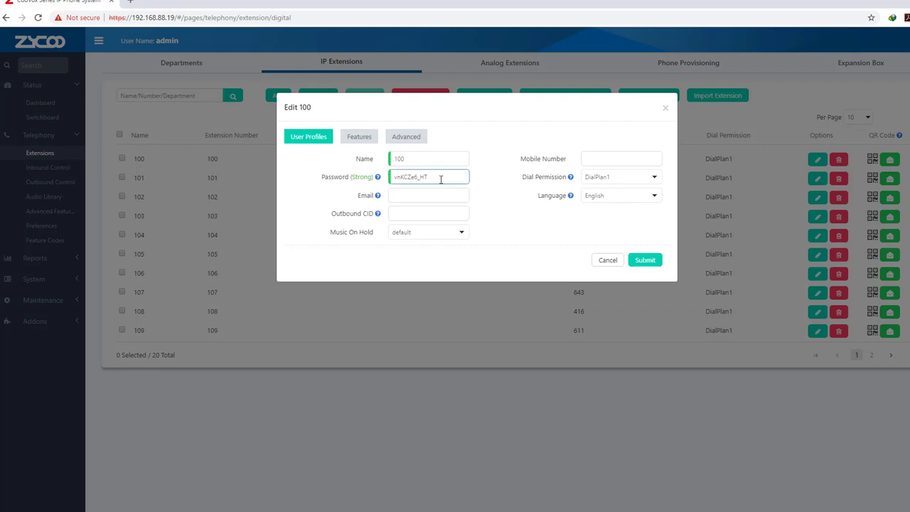
double_click(418, 177)
click(498, 210)
click(414, 201)
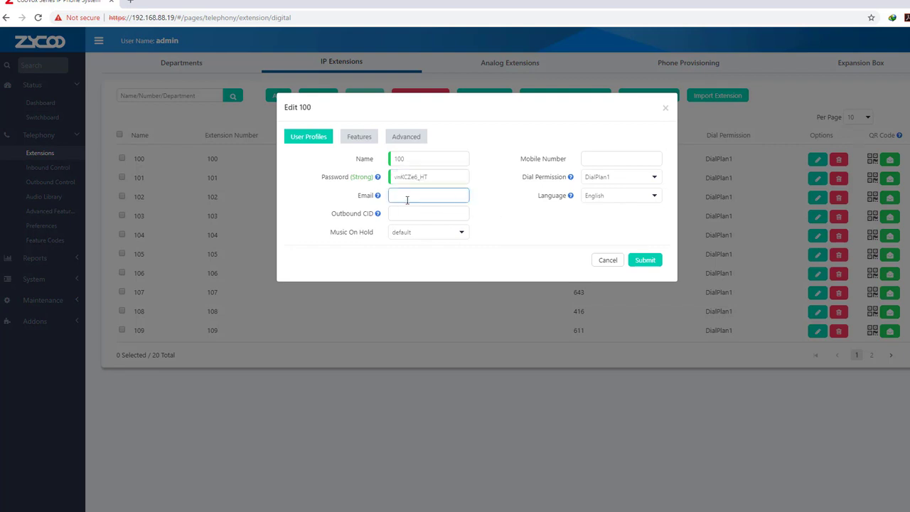
click(562, 222)
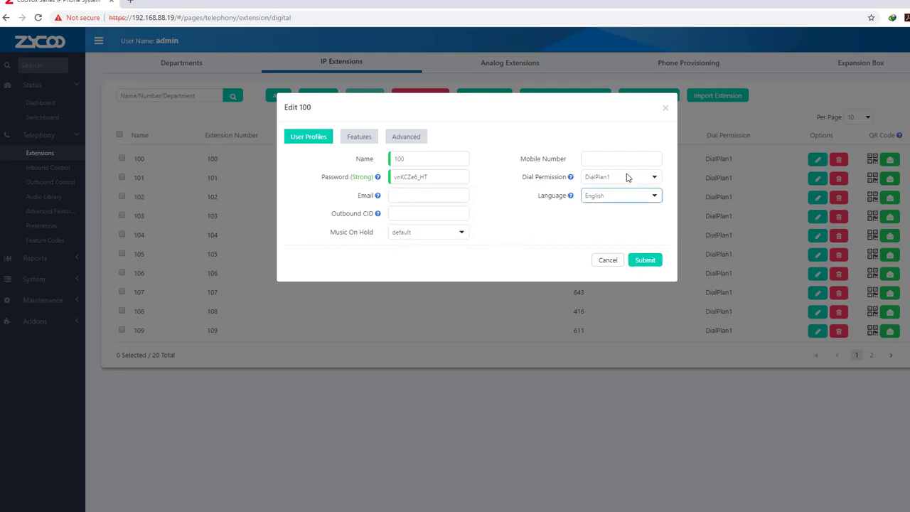
click(595, 158)
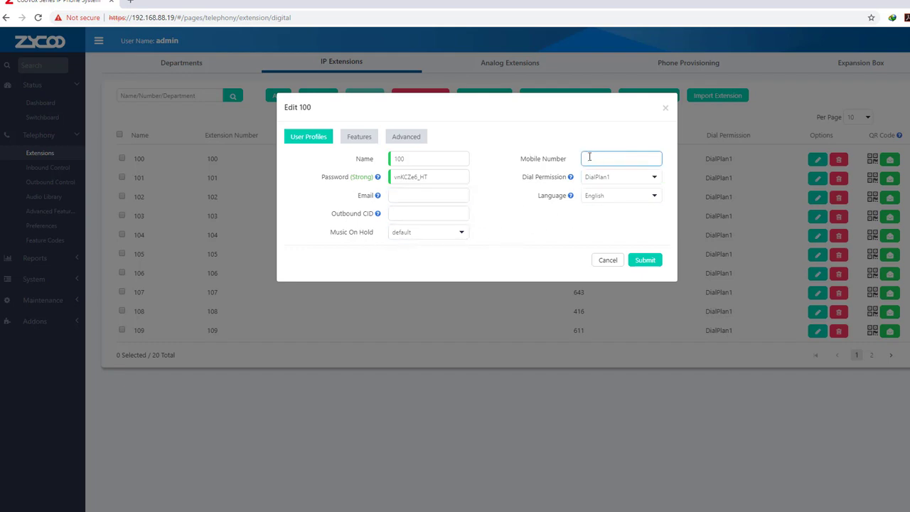
- Switch voicemail off and back on in extension 100's features and look at the voicemail password setting
click(360, 138)
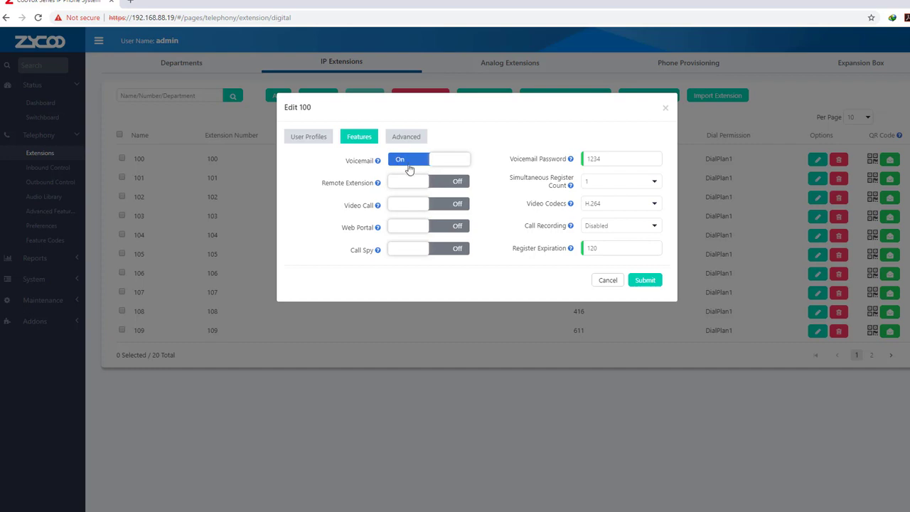
click(442, 163)
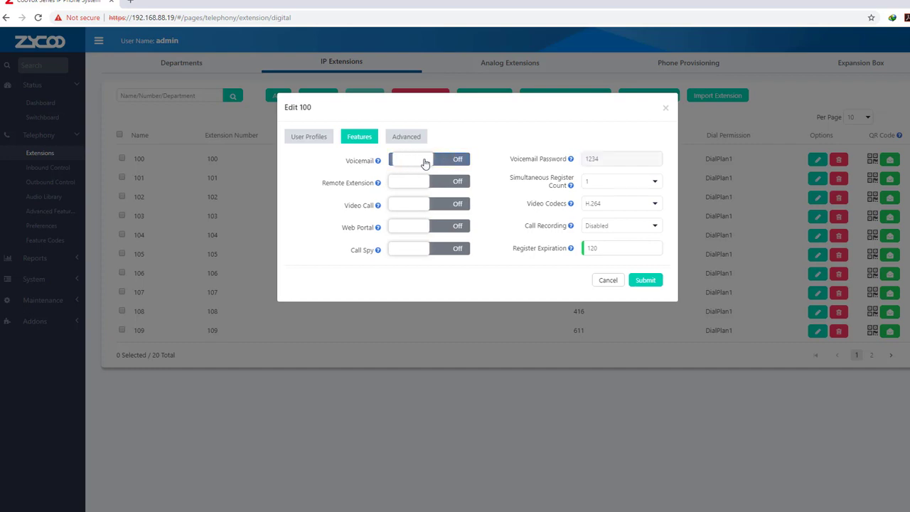
click(404, 164)
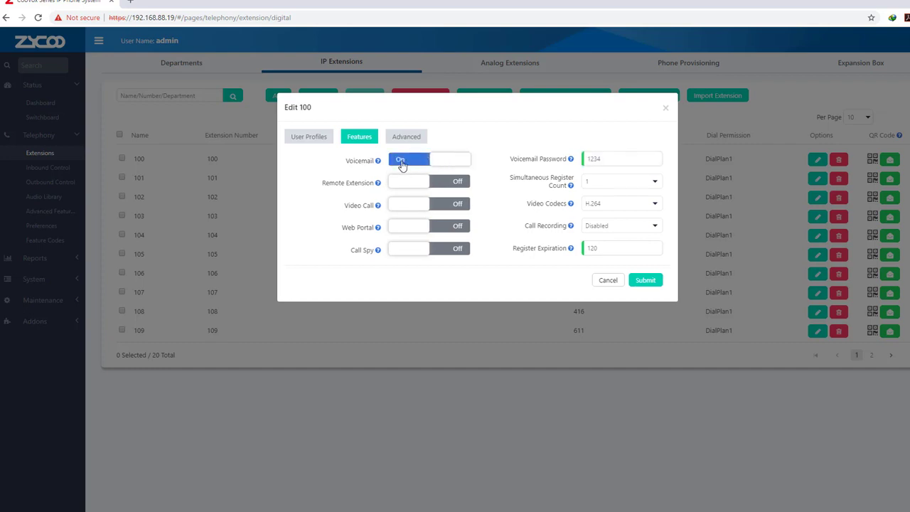
click(600, 160)
click(479, 220)
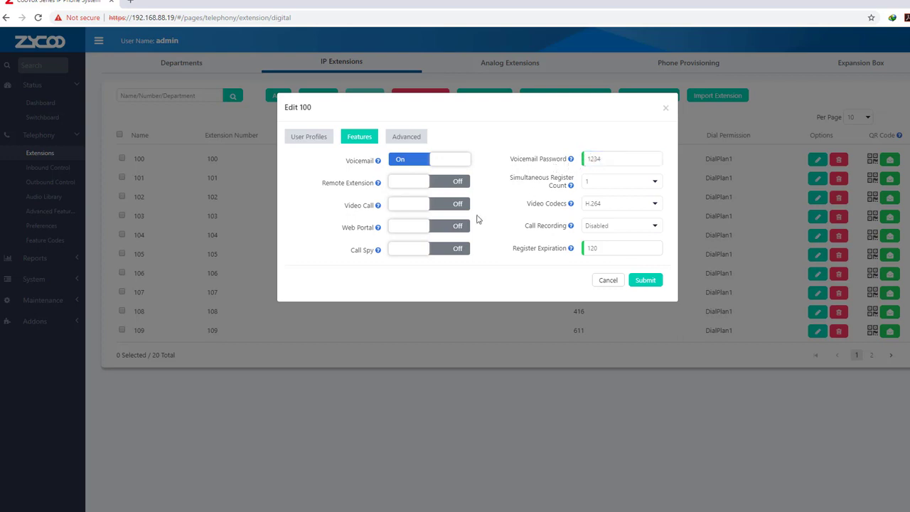
- Enable NAT Support in extension 100's advanced settings and submit the edit
click(409, 138)
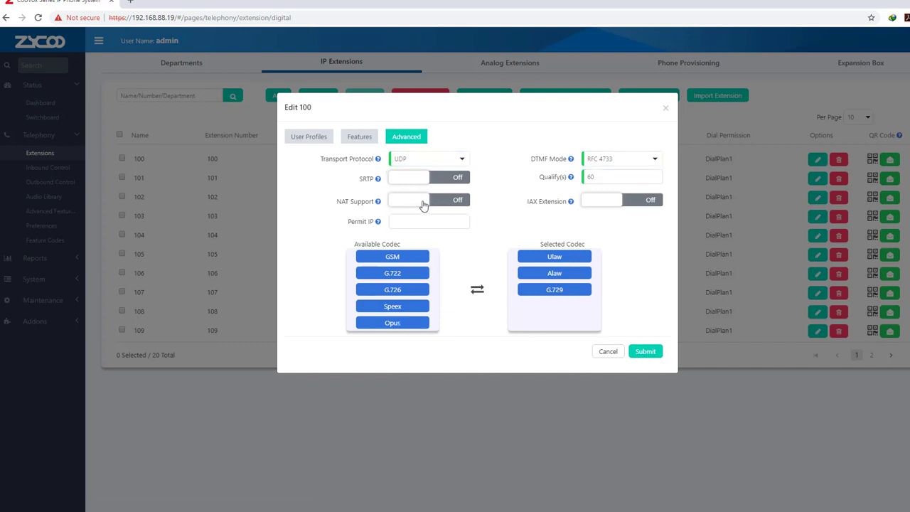
click(446, 203)
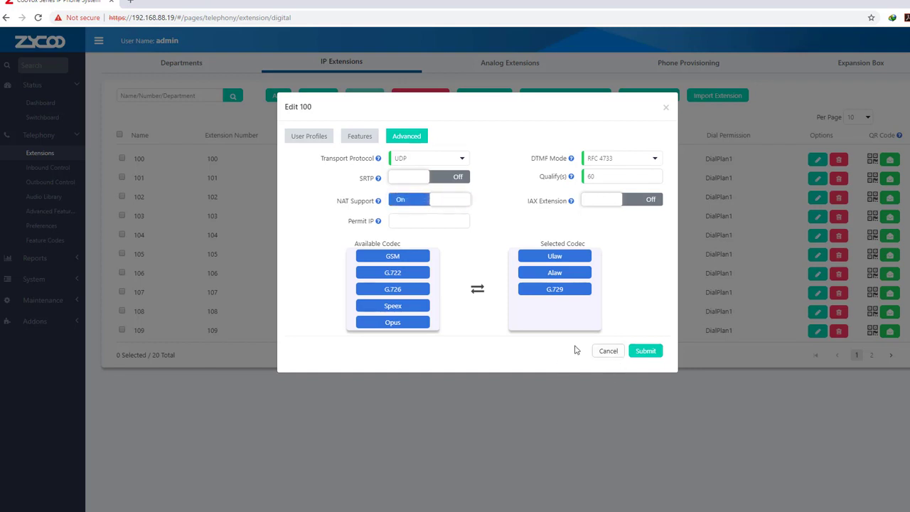
click(644, 351)
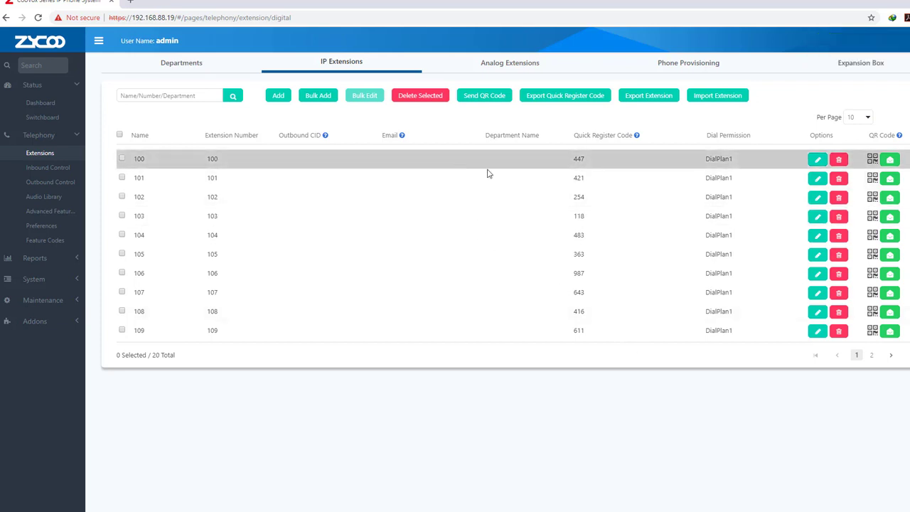
click(818, 332)
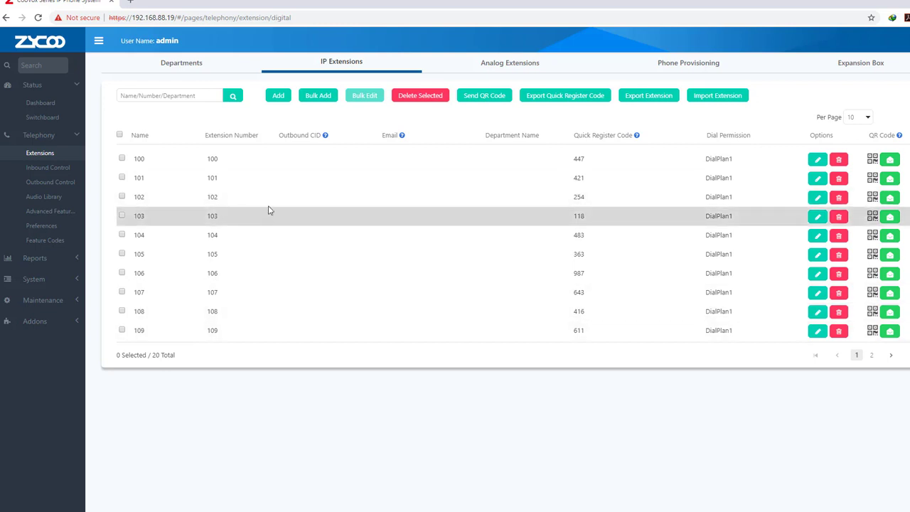
- Start a new SIP trunk in outbound control, naming it line1 and setting its server address to 192.168.88.5
click(41, 183)
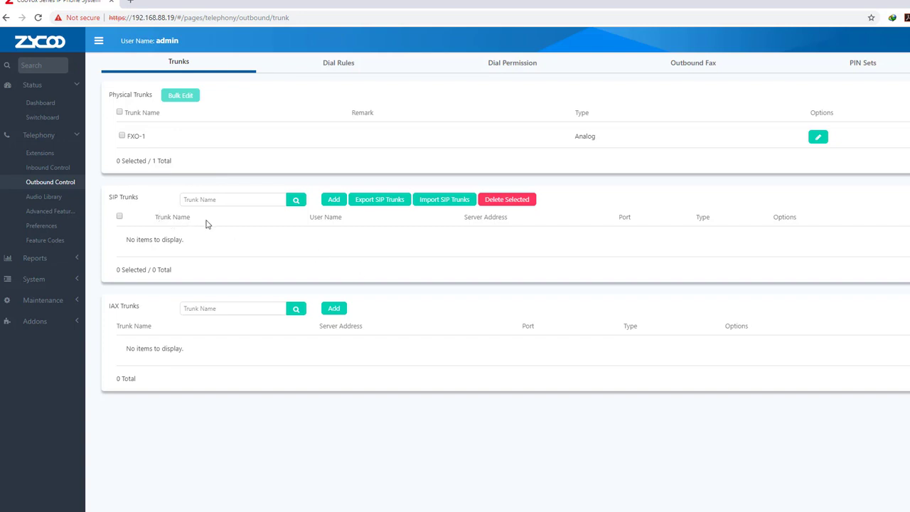
click(334, 200)
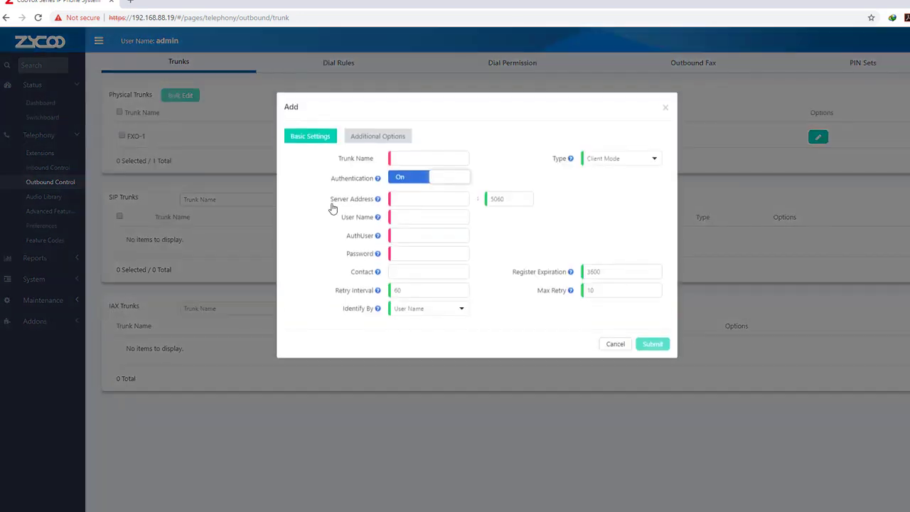
click(359, 168)
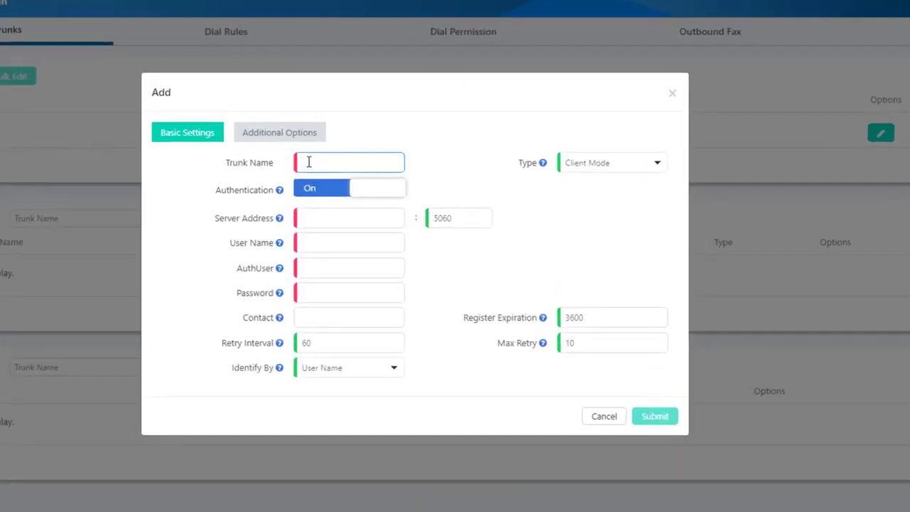
click(320, 164)
text(line1)
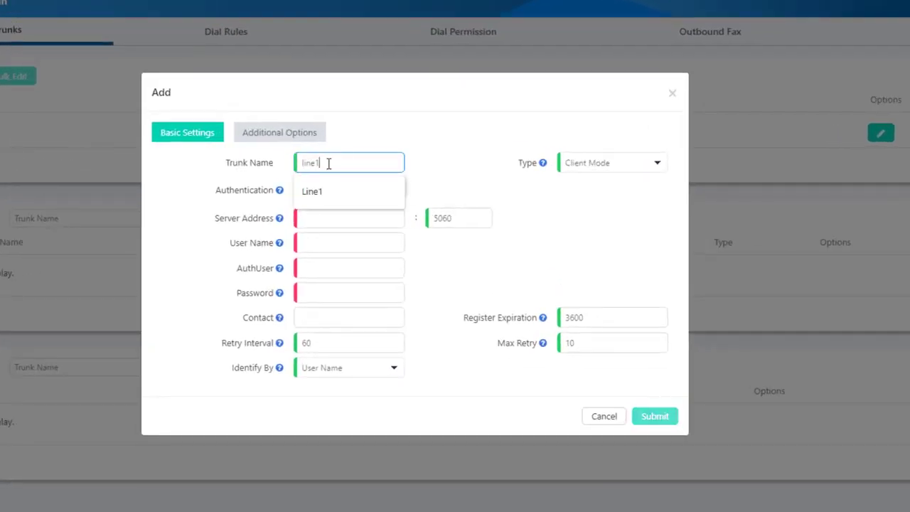
click(326, 222)
text(192.168.88.5)
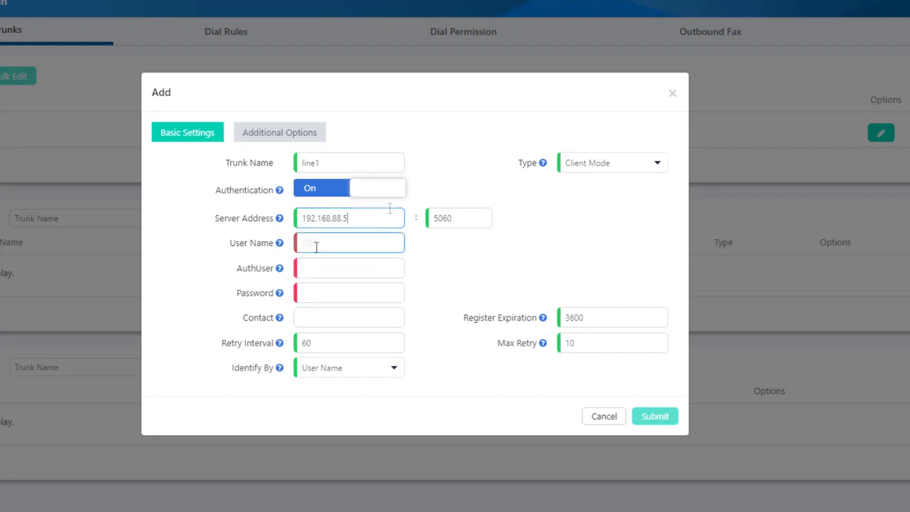
- Set the line1 trunk's user name to 1020
click(317, 246)
text(100)
drag(339, 249, 225, 253)
text(1020)
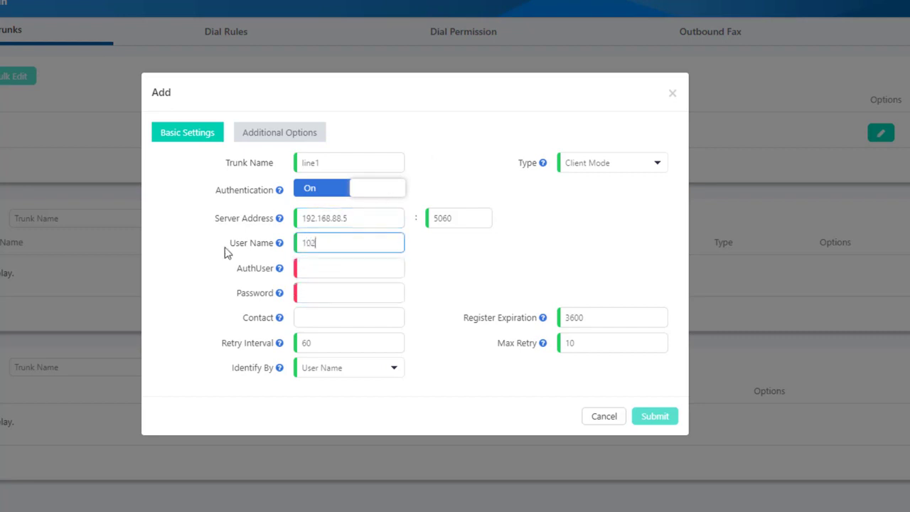
- Enter the line1 trunk's password and set its AuthUser to 1020
click(308, 266)
click(308, 267)
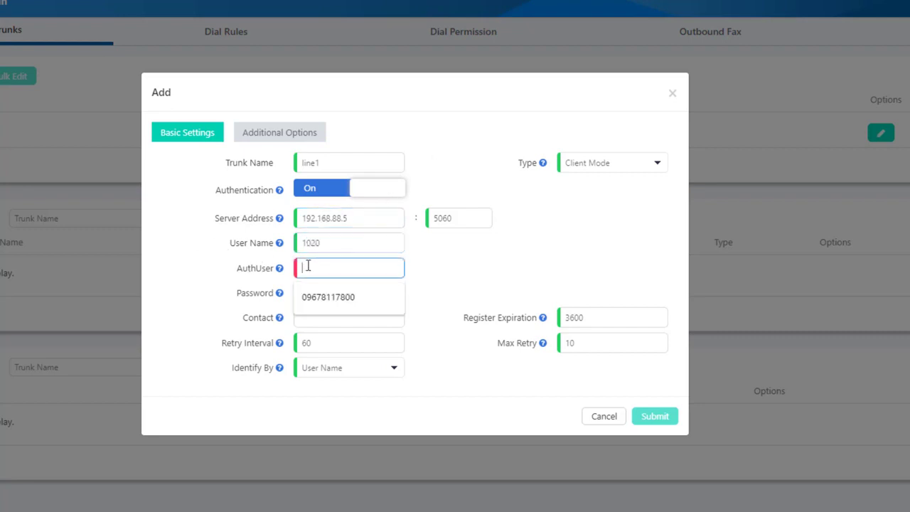
key(ctrl+v)
click(324, 298)
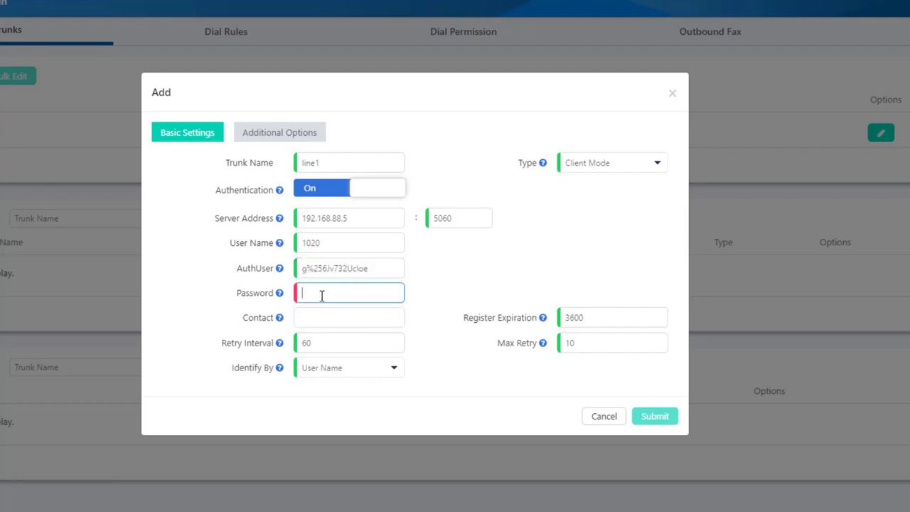
key(ctrl+v)
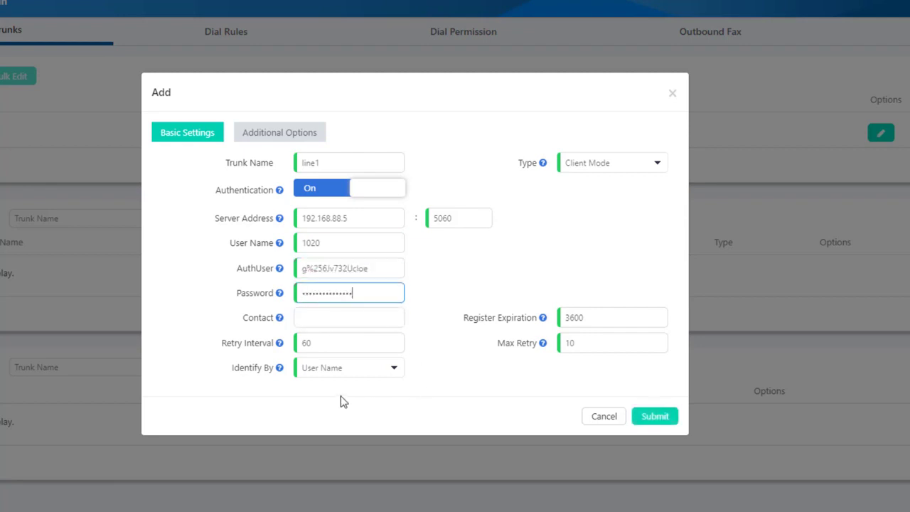
drag(382, 268, 204, 281)
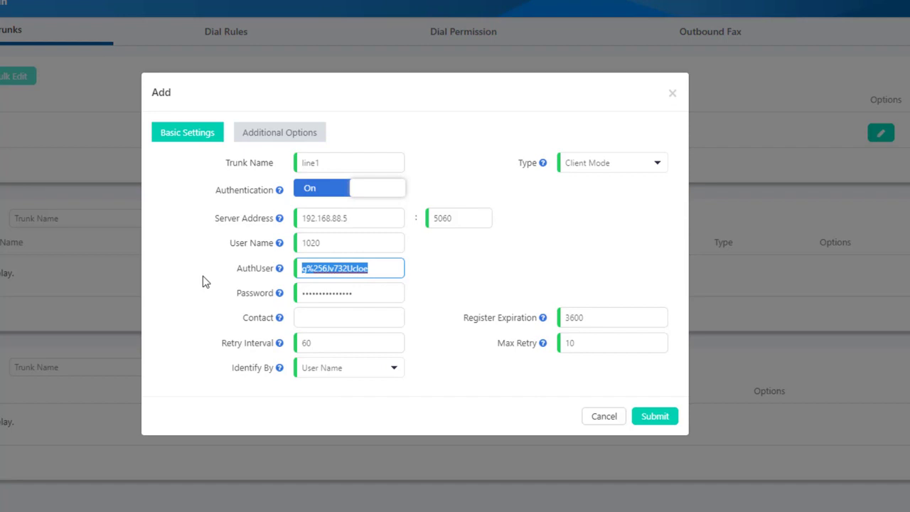
text(1020)
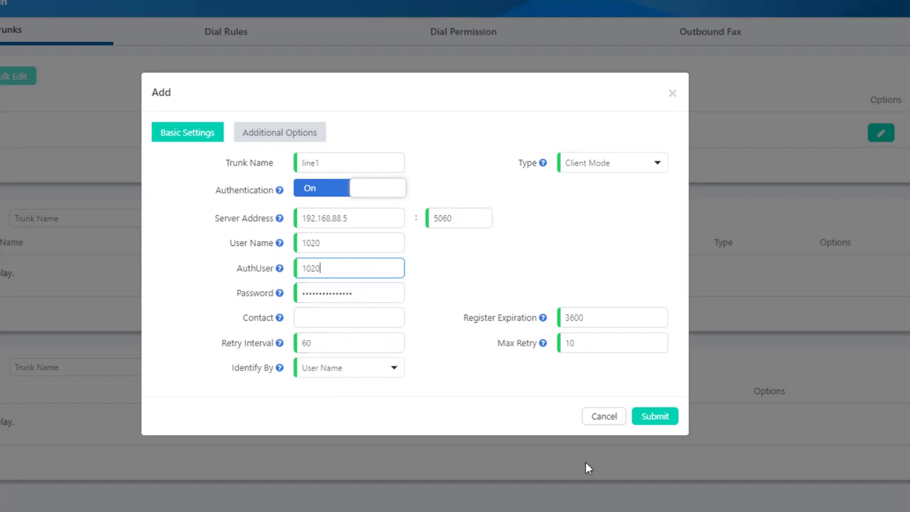
- Submit the new SIP trunk and check its registration status in the switchboard's trunk overview
click(658, 419)
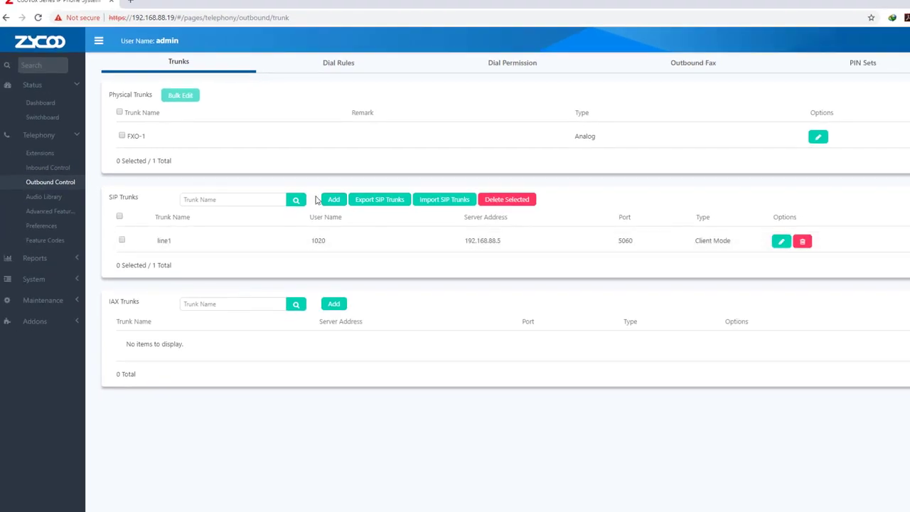
click(41, 118)
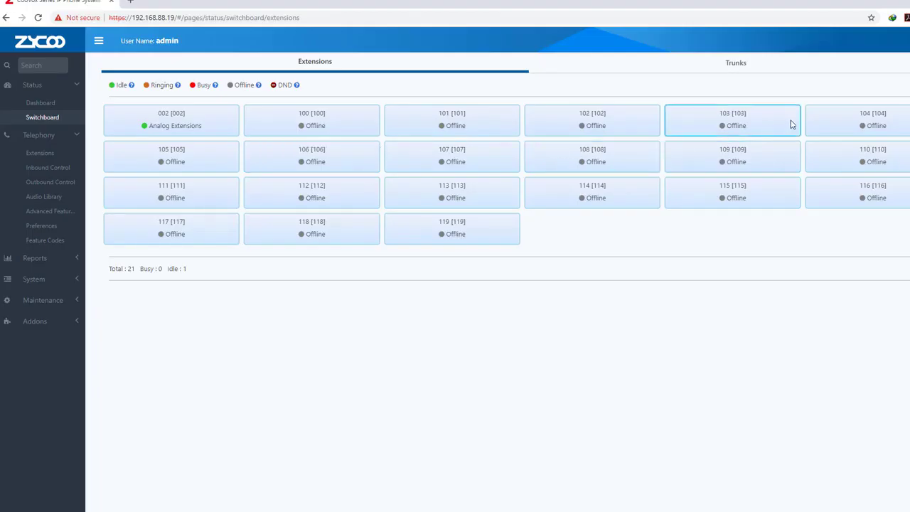
click(735, 69)
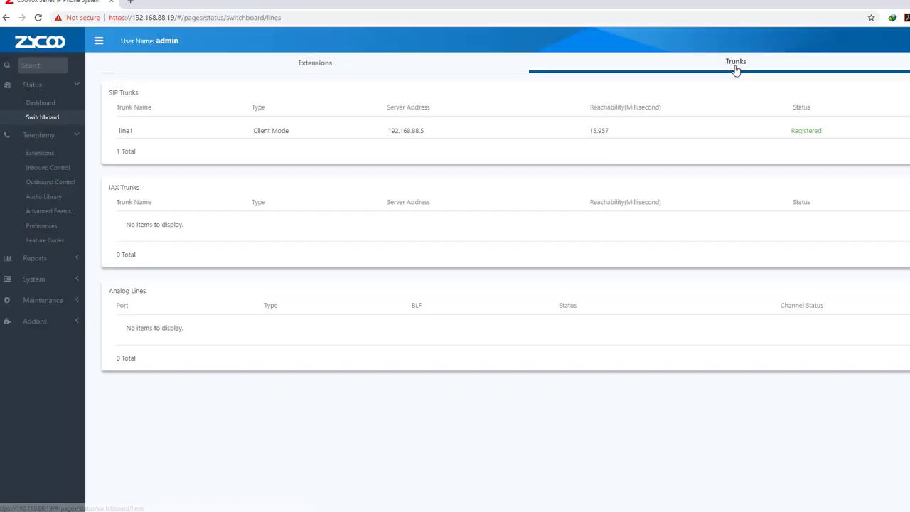
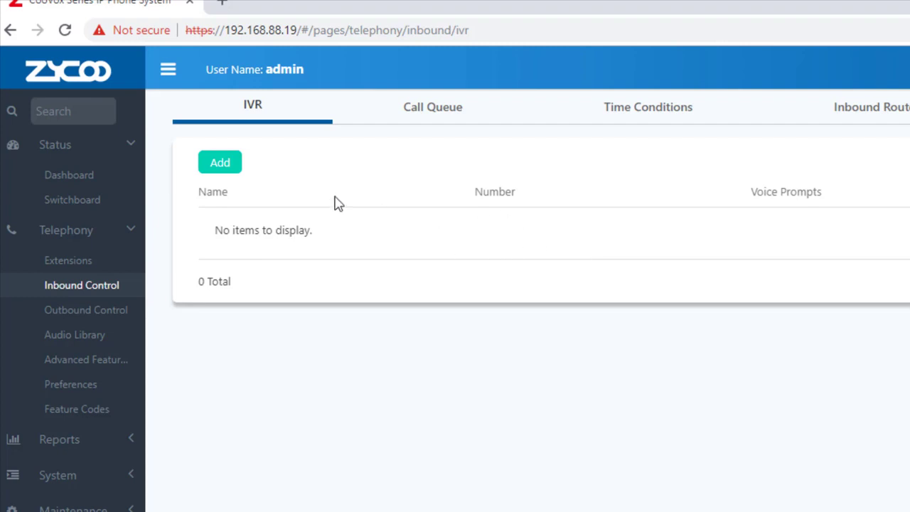
- Start a new inbound IVR named welcome_IVR and choose welcome as its voice prompt
click(227, 171)
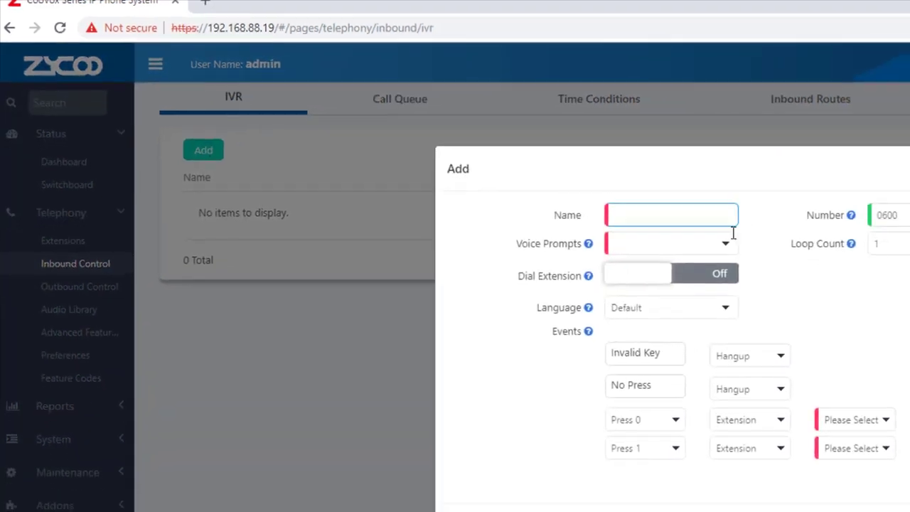
click(530, 177)
text(wel)
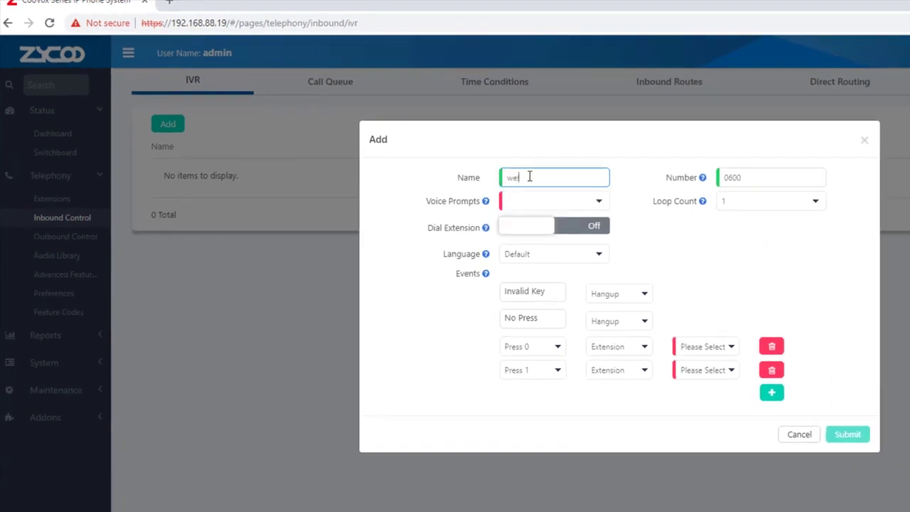
text(come_IVR)
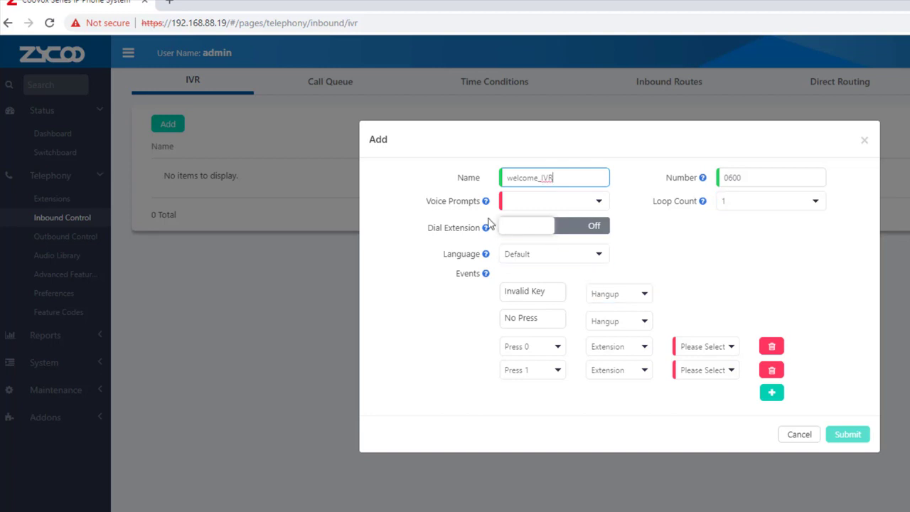
click(596, 202)
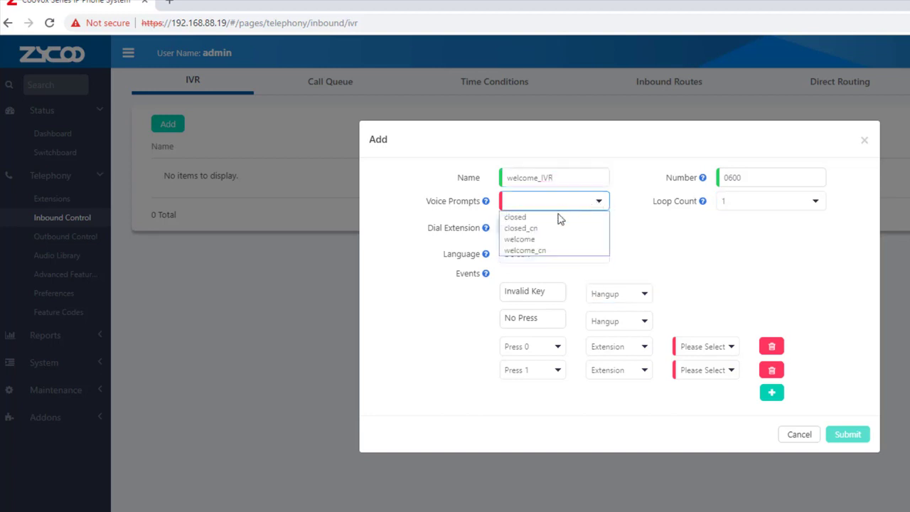
click(544, 239)
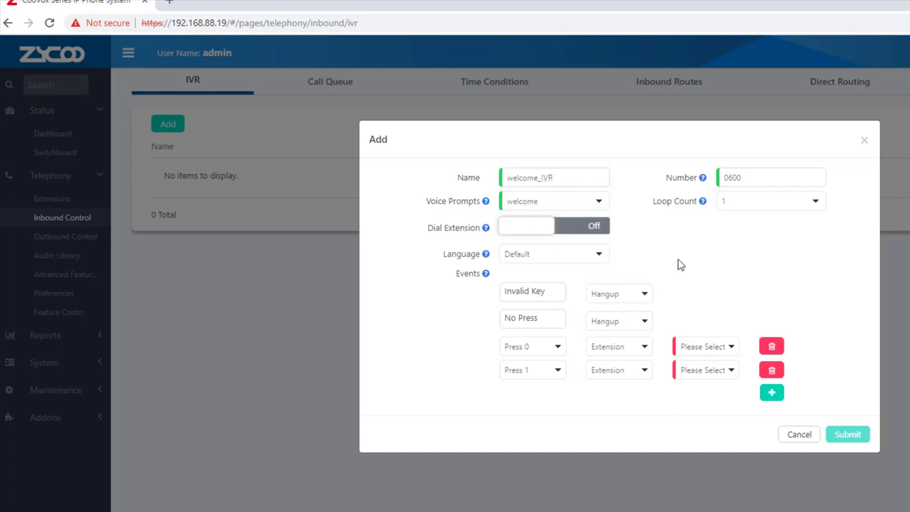
- Turn on Dial Extension for welcome_IVR and set its dial permission to DialPlan1
click(570, 233)
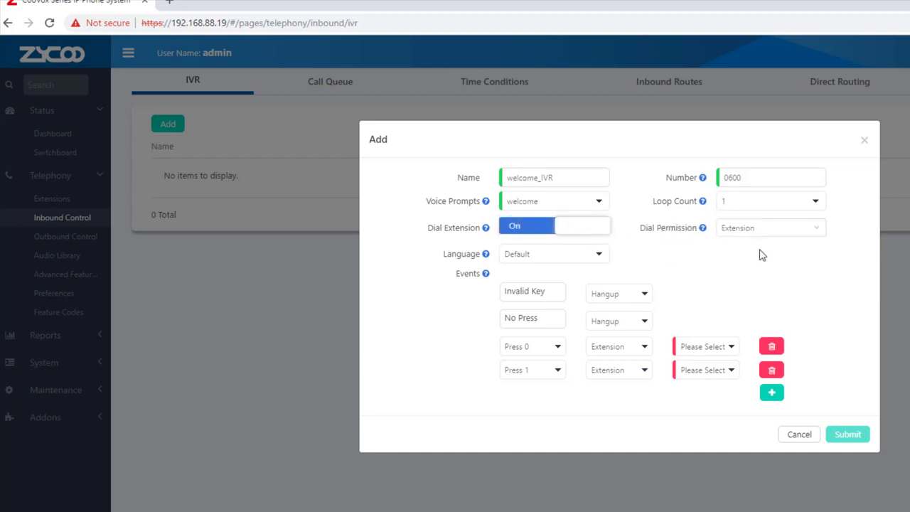
click(815, 235)
click(817, 235)
click(758, 235)
click(740, 277)
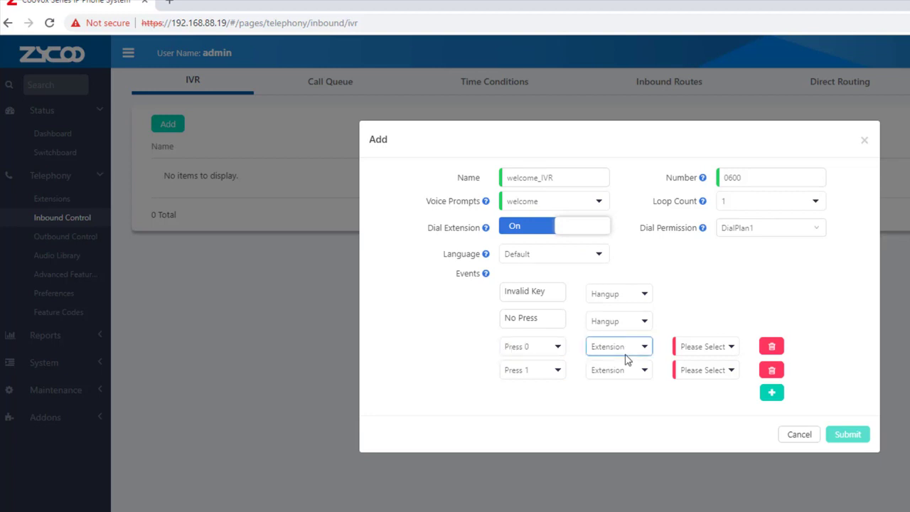
- Route the IVR's Press 0 event to extension 101, remove the Press 1 event and submit the IVR
click(711, 347)
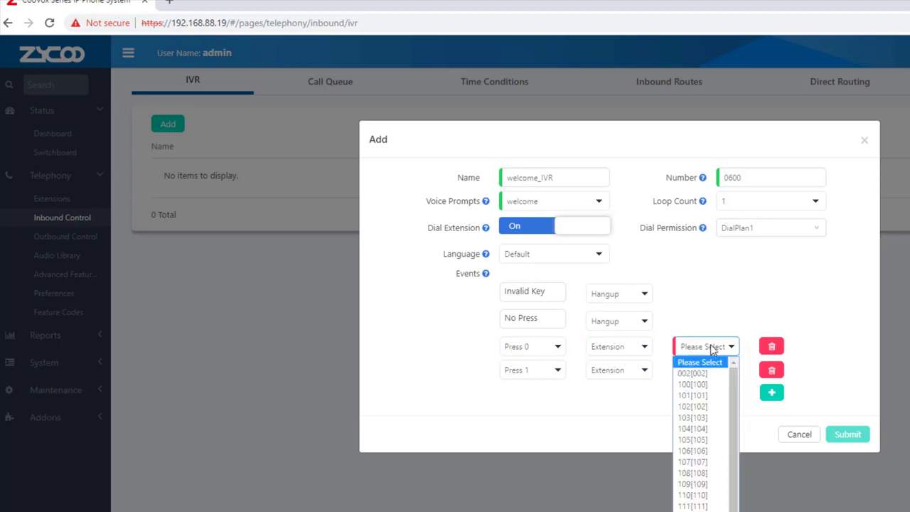
click(702, 396)
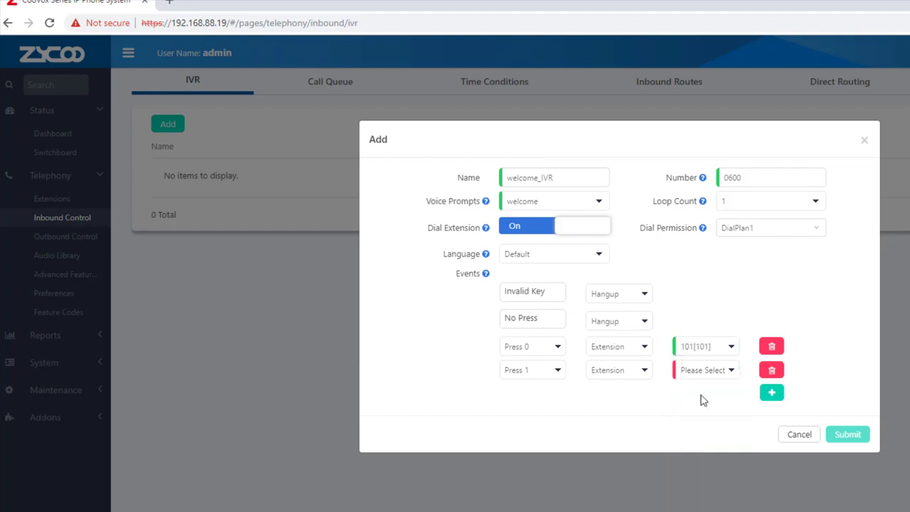
click(772, 370)
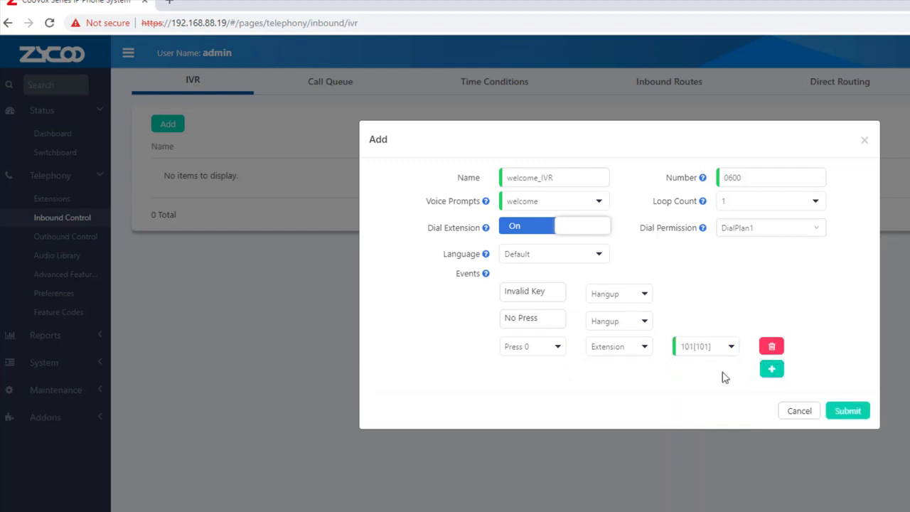
click(773, 370)
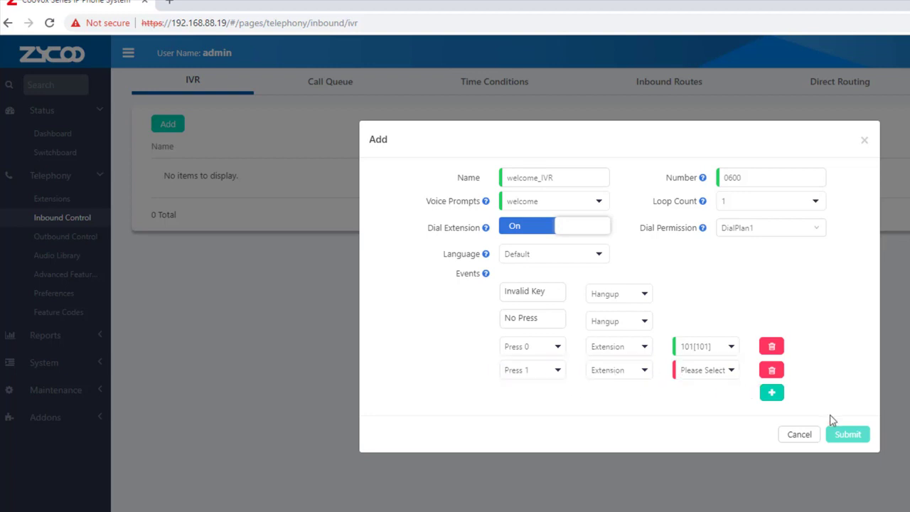
click(772, 370)
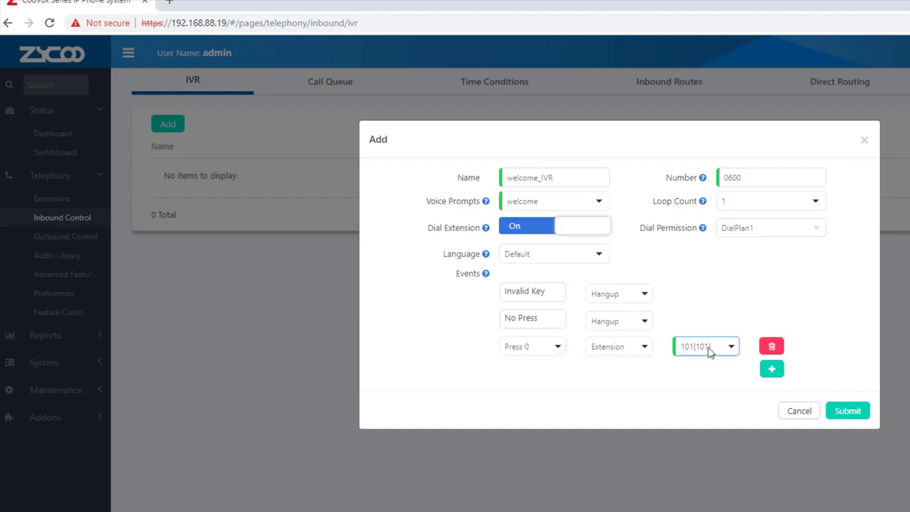
click(848, 411)
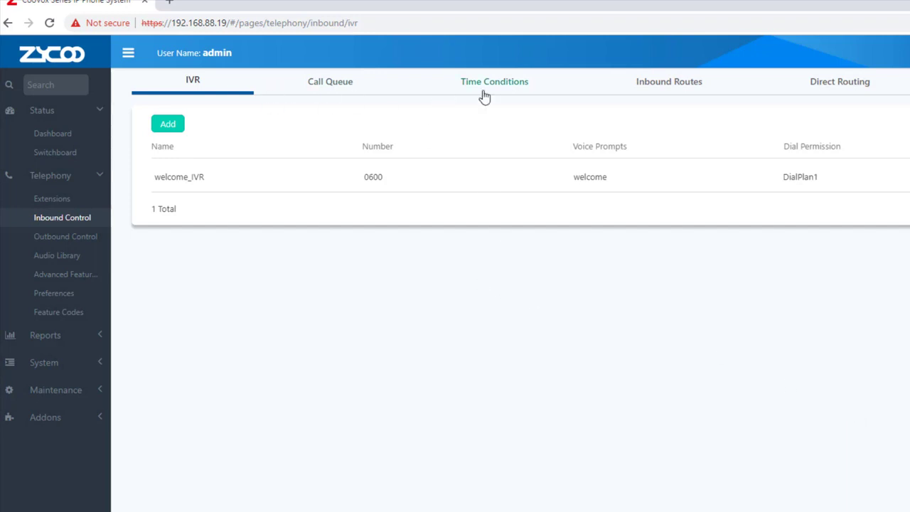
- Examine the call queue list, the default time rule and the weekday hours of the default office time
click(358, 84)
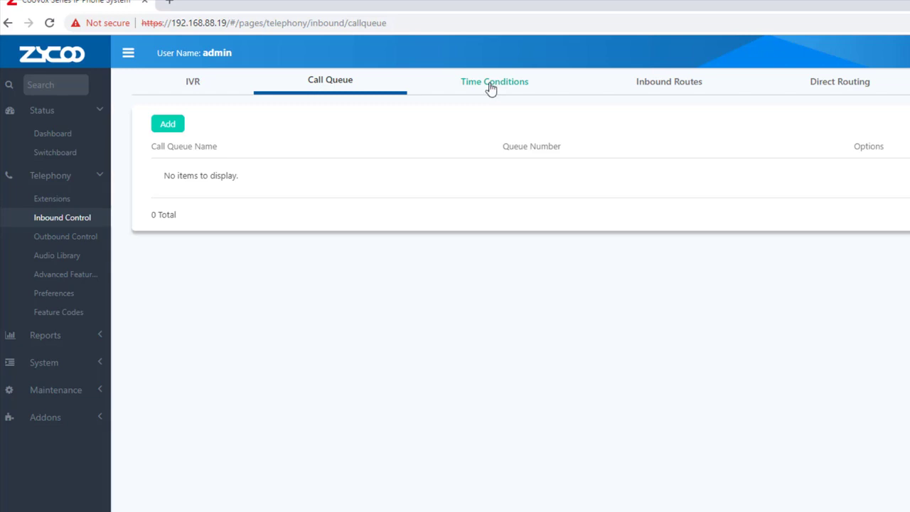
click(489, 87)
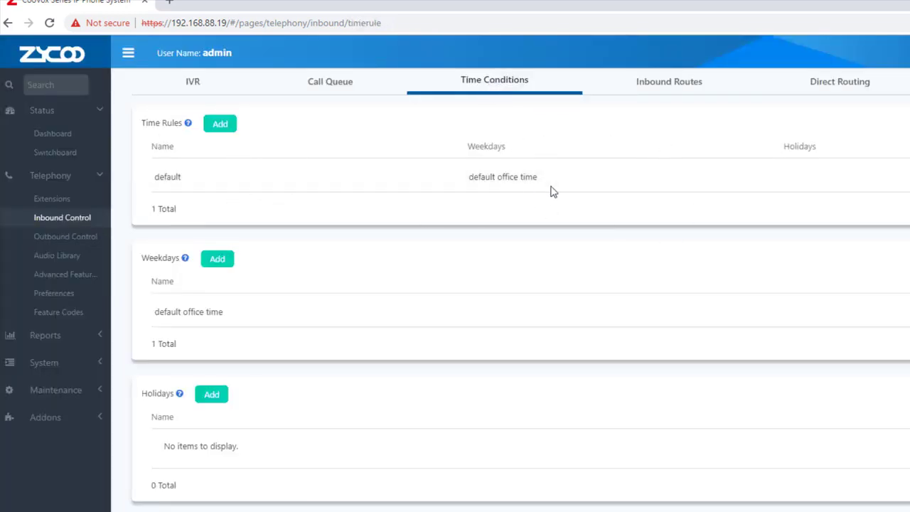
click(897, 177)
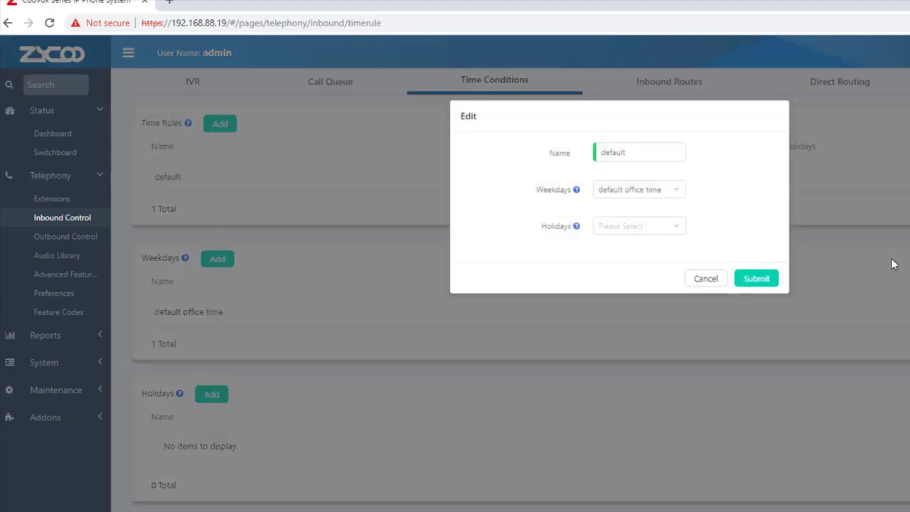
click(708, 280)
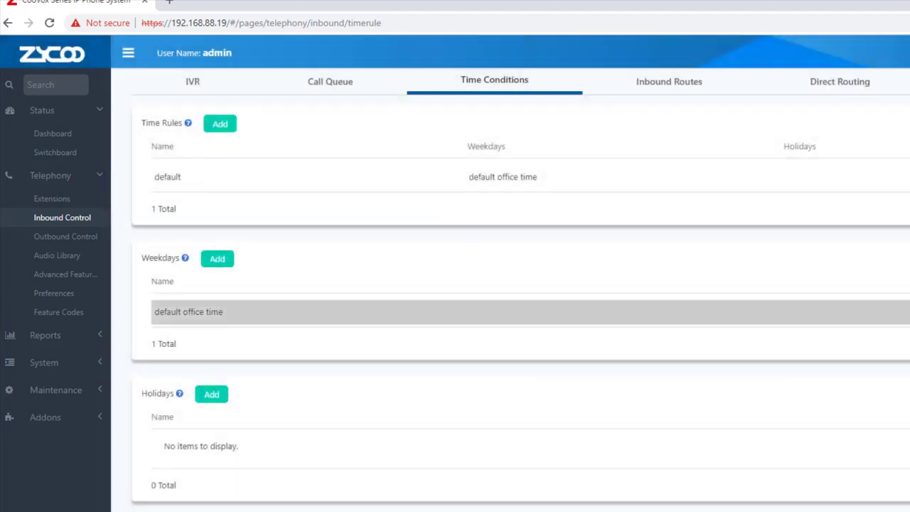
click(896, 313)
click(513, 155)
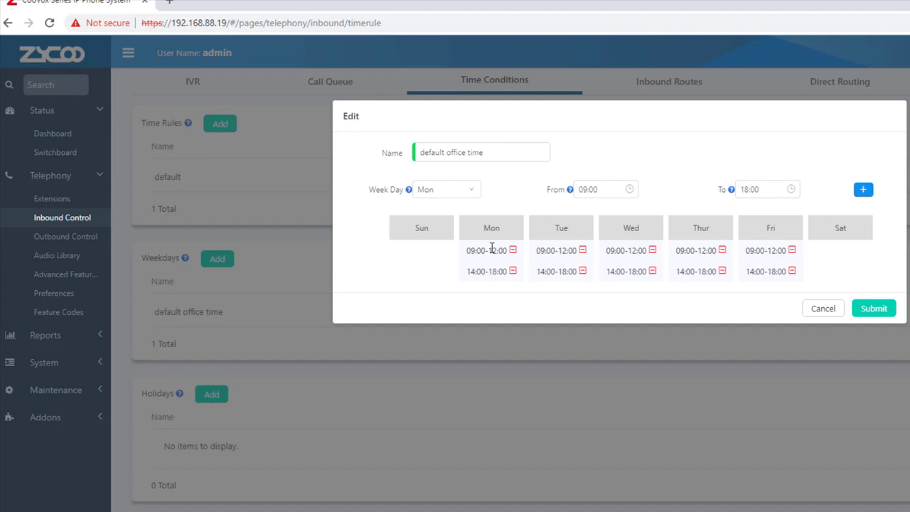
click(826, 313)
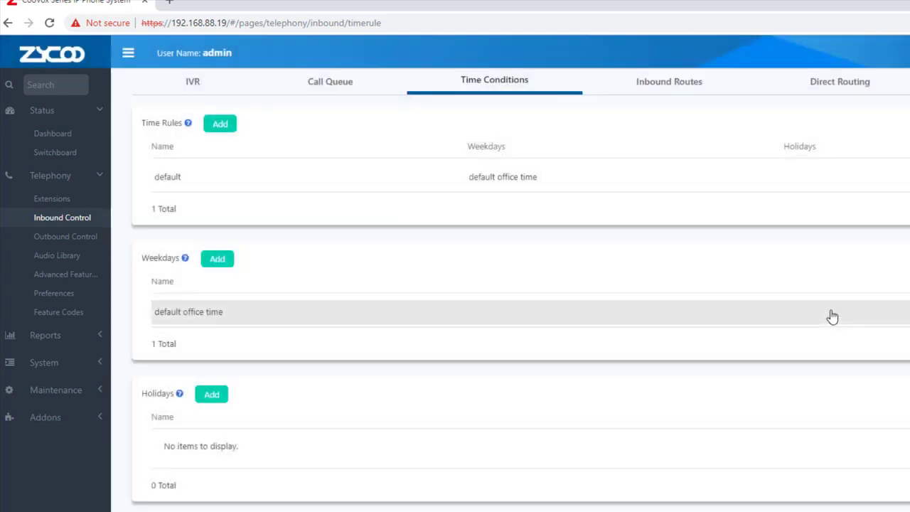
- Edit the inbound route of trunk line1 to send business-hours calls to the IVR welcome_IVR, and submit it
click(669, 87)
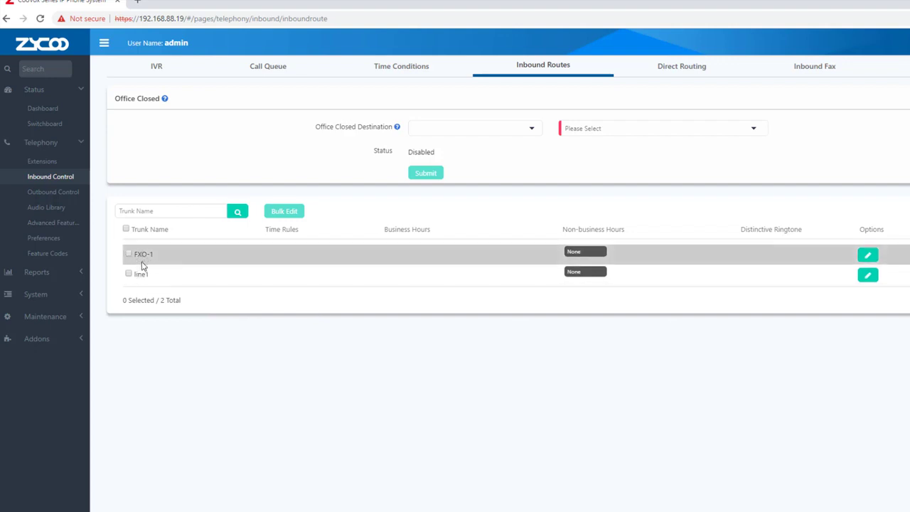
click(871, 276)
click(487, 164)
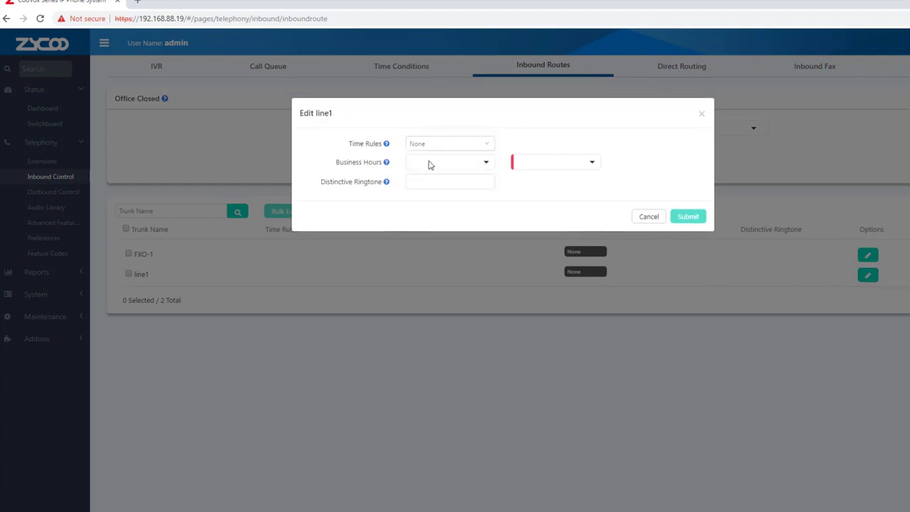
click(480, 167)
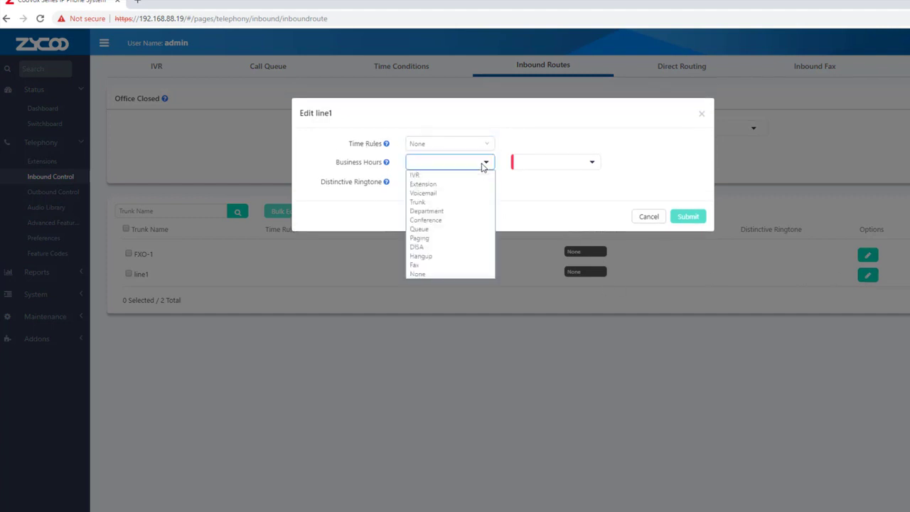
click(418, 177)
click(588, 165)
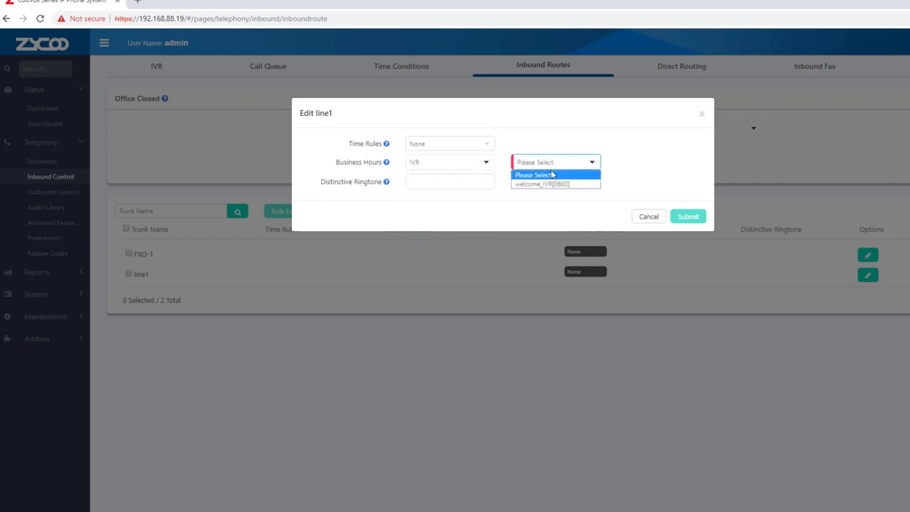
click(548, 185)
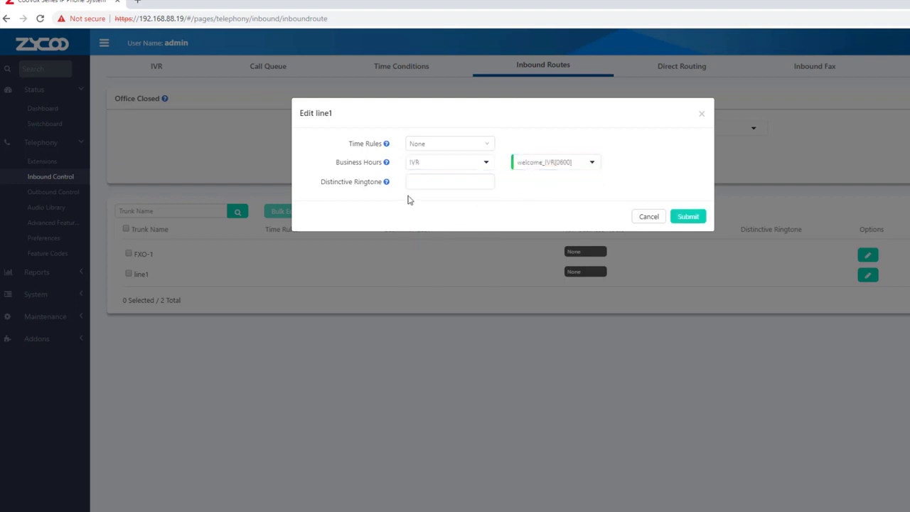
click(688, 216)
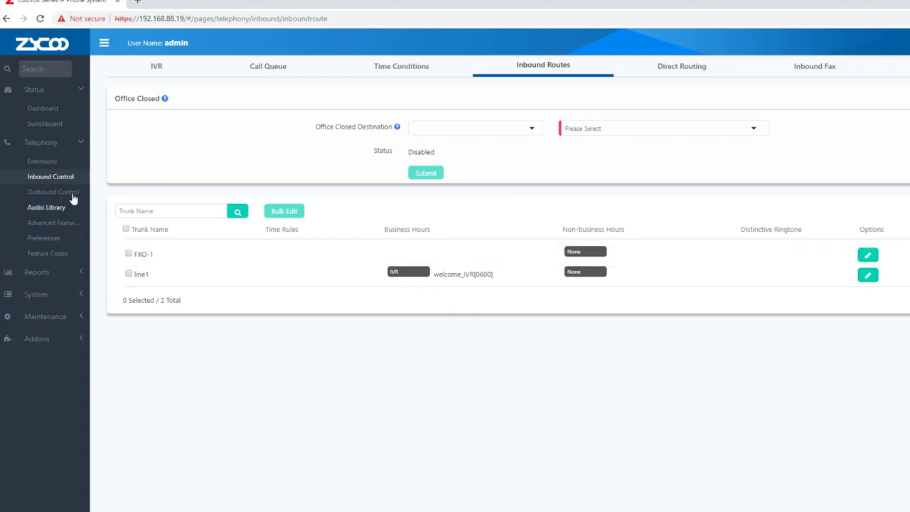
- Start a new outbound dial rule and name it dial_rules1
click(48, 193)
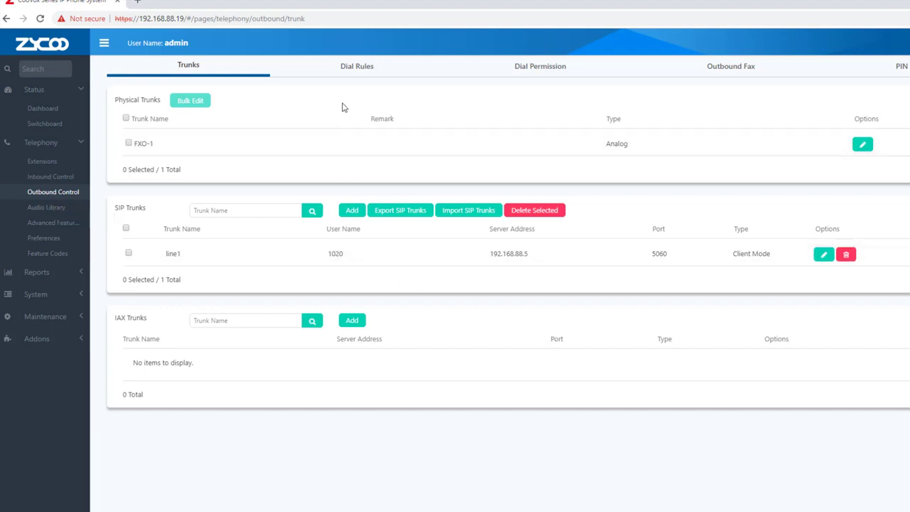
click(358, 67)
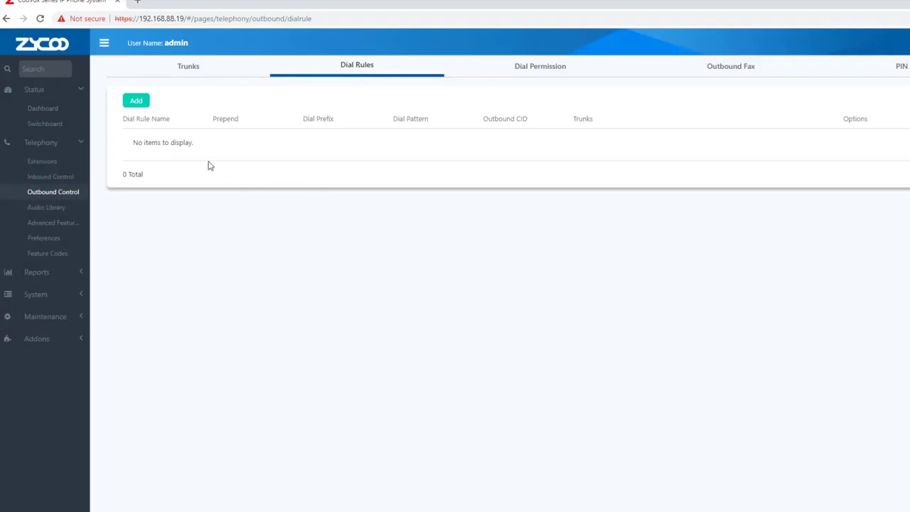
click(138, 103)
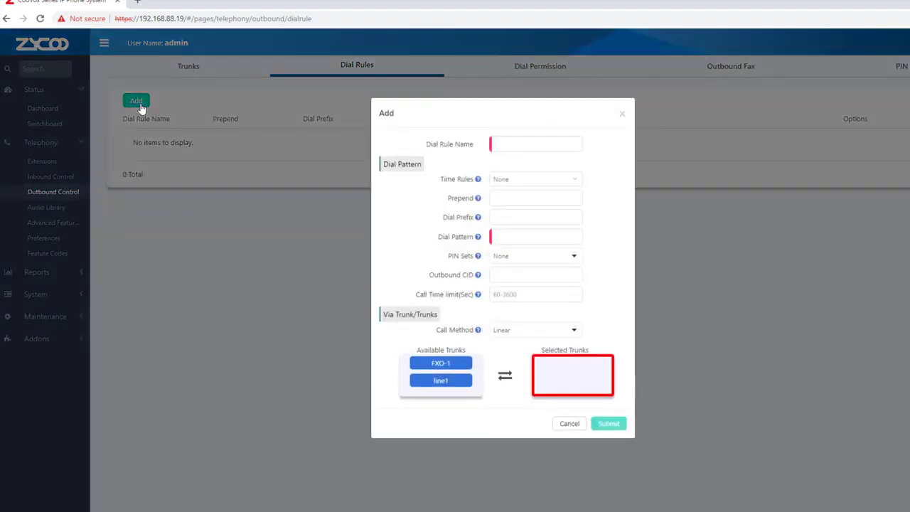
click(505, 144)
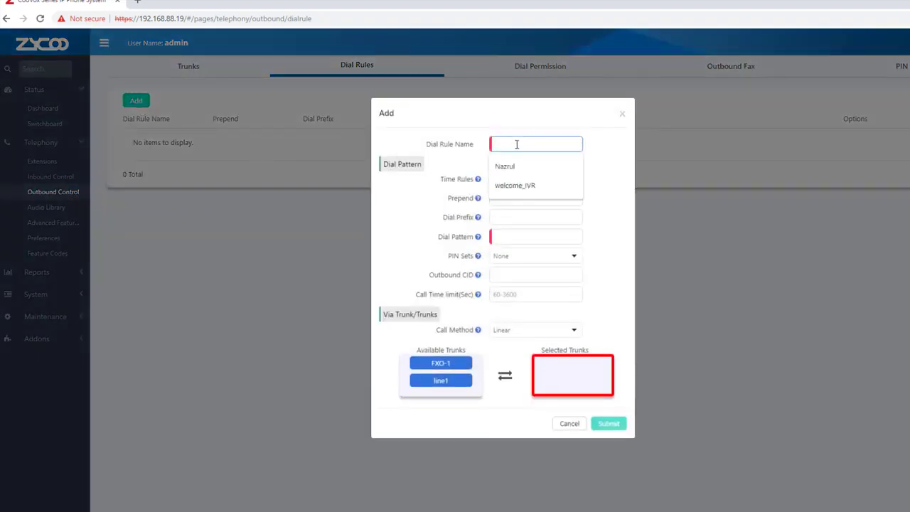
text(dial)
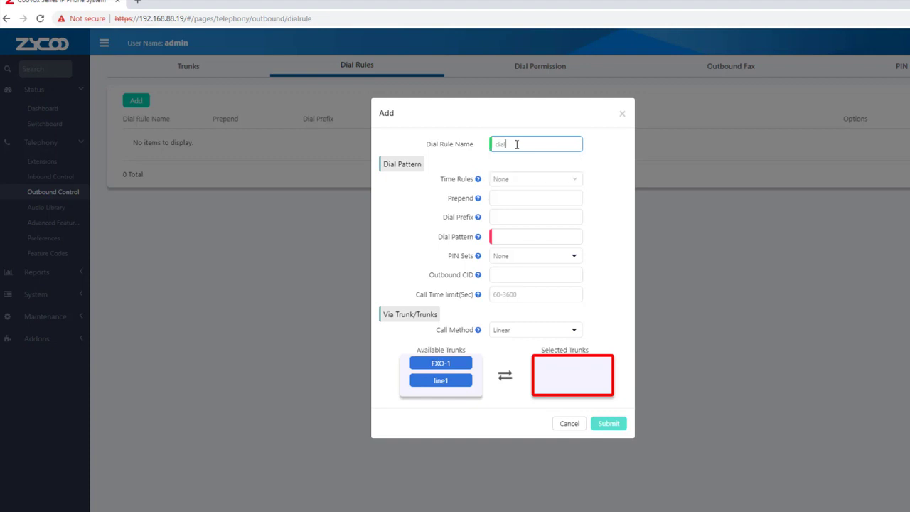
text(_rules1)
- Set the dial pattern of dial_rules1 to "x.", select trunk line1 for it and submit the rule
click(507, 238)
click(504, 239)
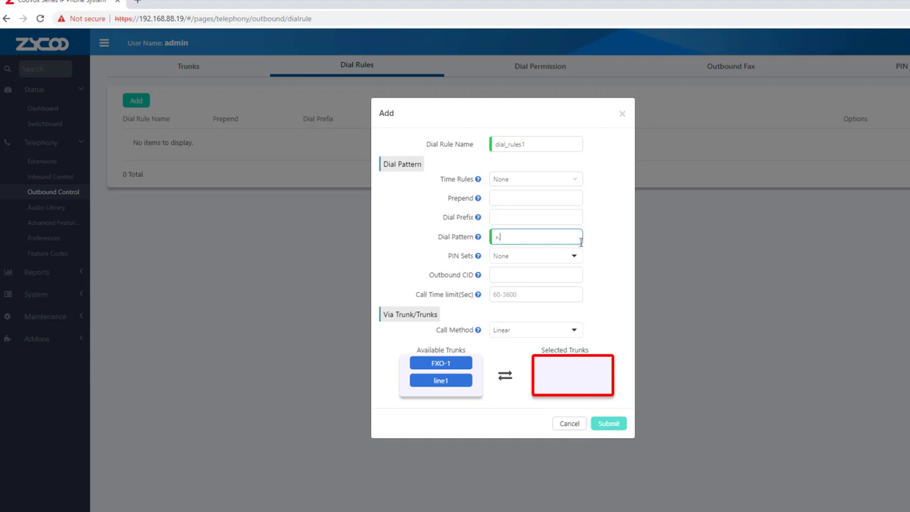
mouse_move(479, 238)
text(.)
drag(441, 382, 571, 366)
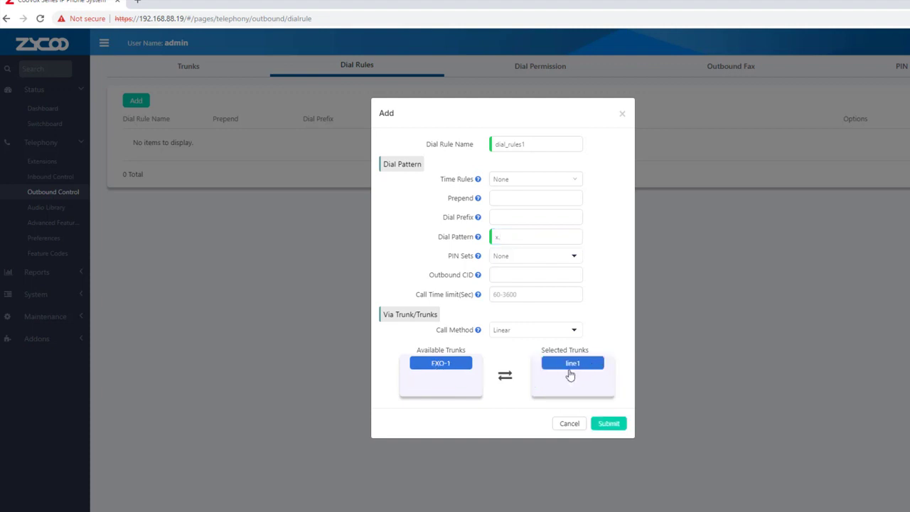
click(604, 426)
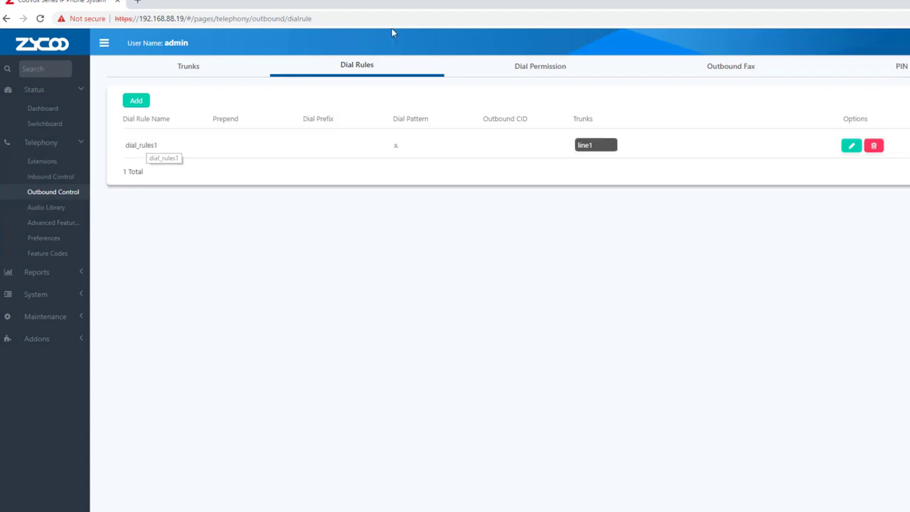
- Add dial_rules1 to the selected rules of the DialPlan1 dial permission and submit the change
click(533, 70)
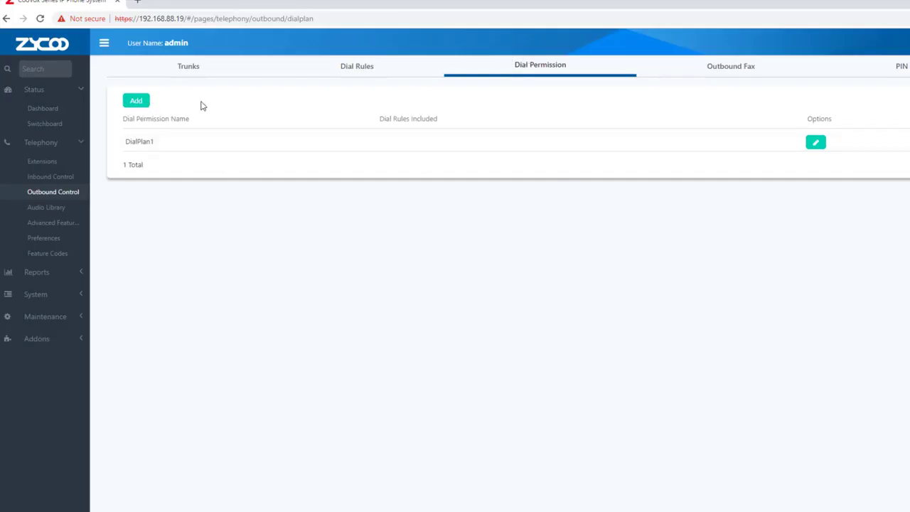
click(817, 144)
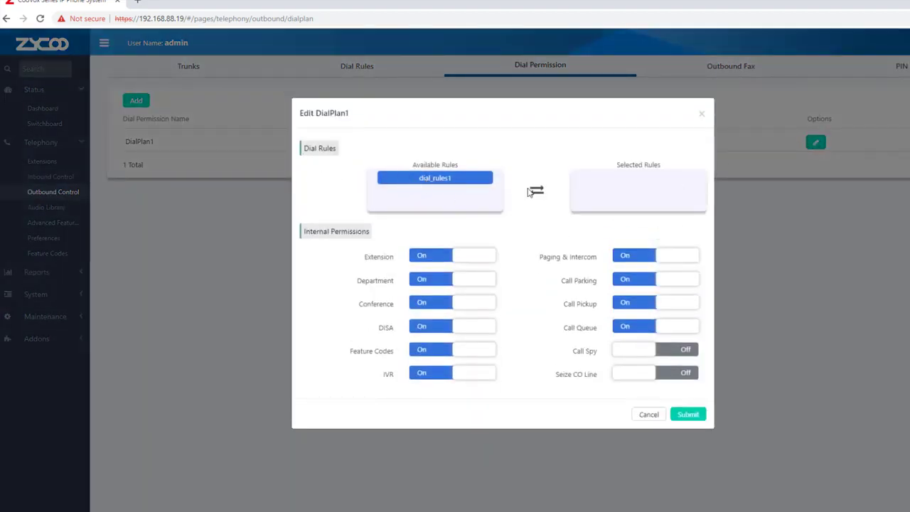
double_click(456, 182)
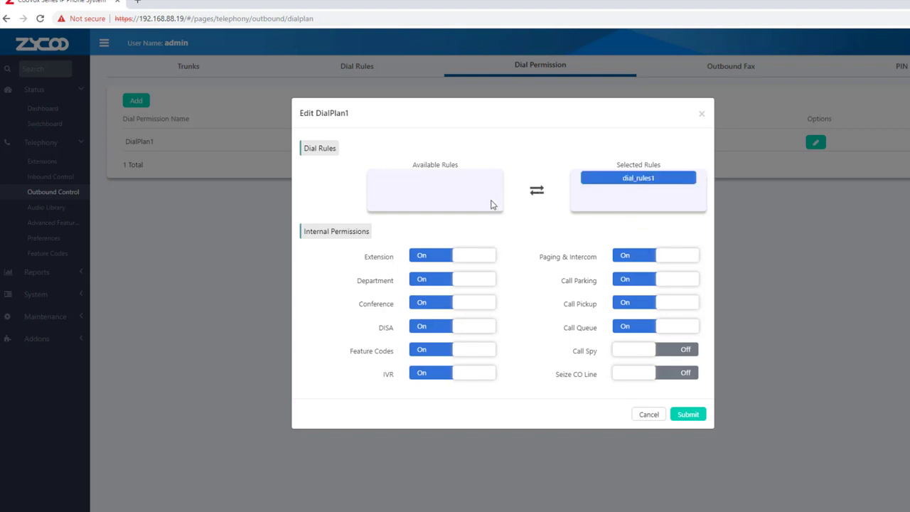
click(687, 415)
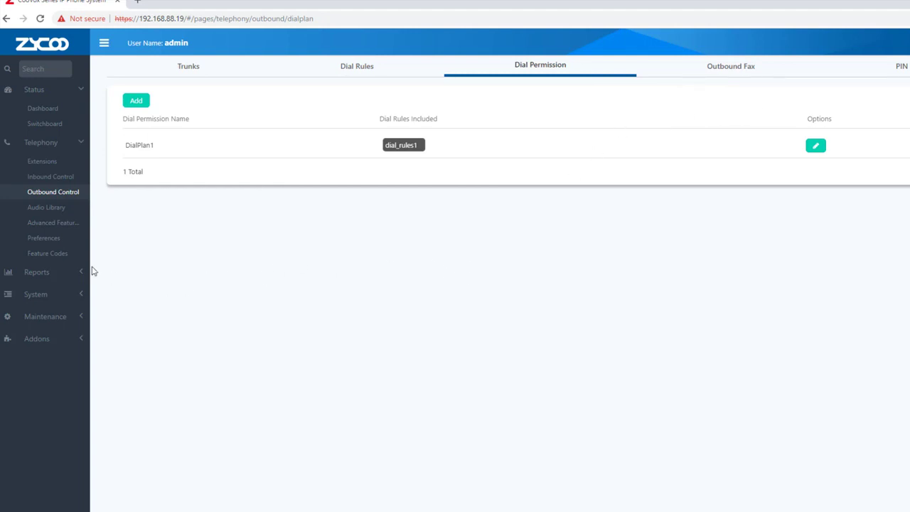
- Examine the audio library's music on hold files, IVR prompts and other custom prompts
click(45, 208)
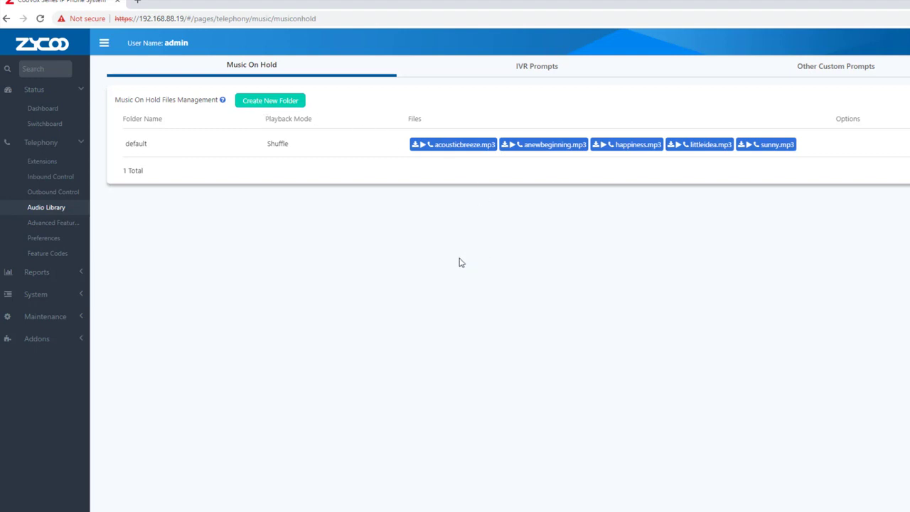
click(533, 71)
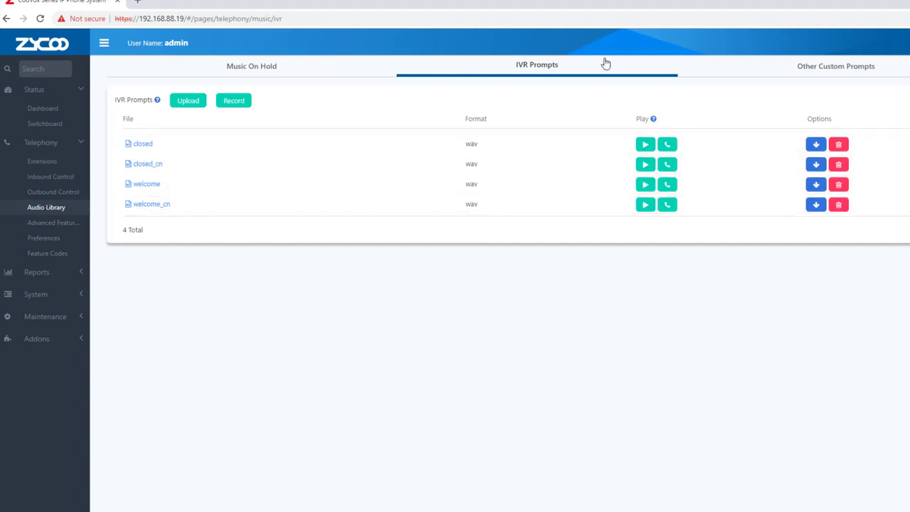
click(841, 65)
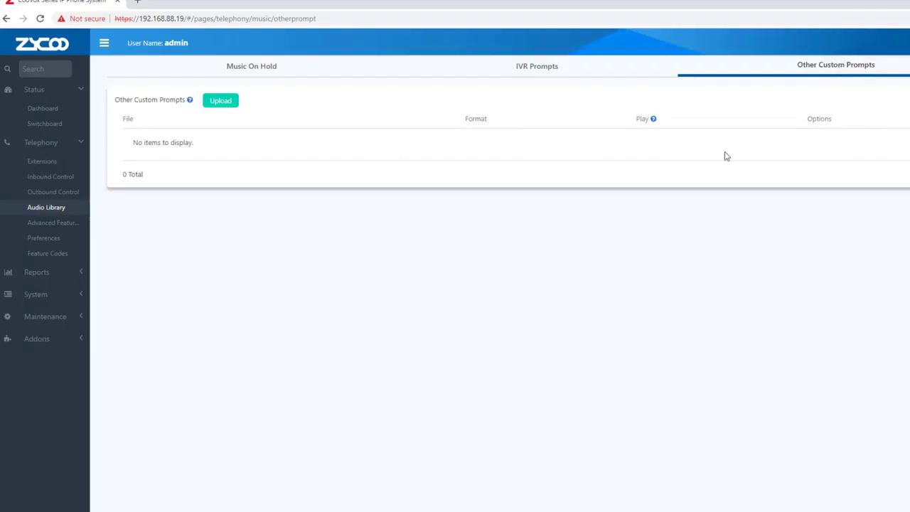
click(253, 71)
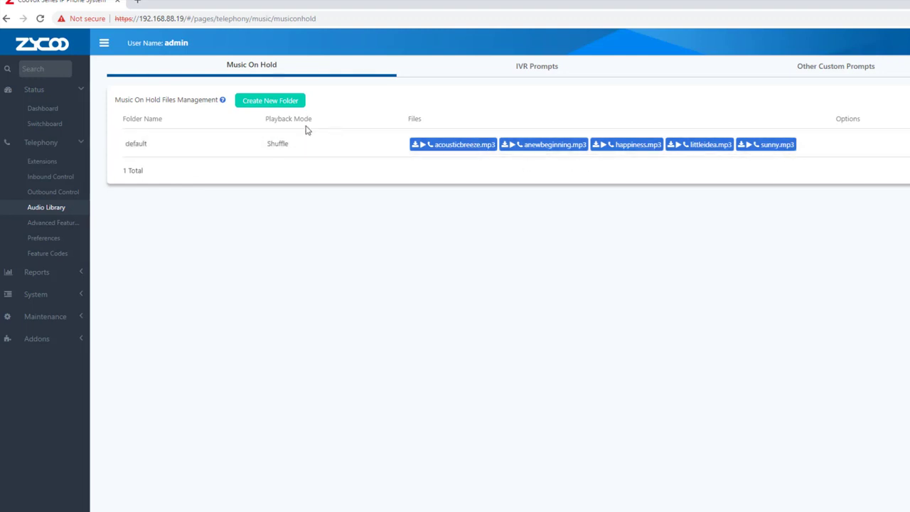
click(253, 104)
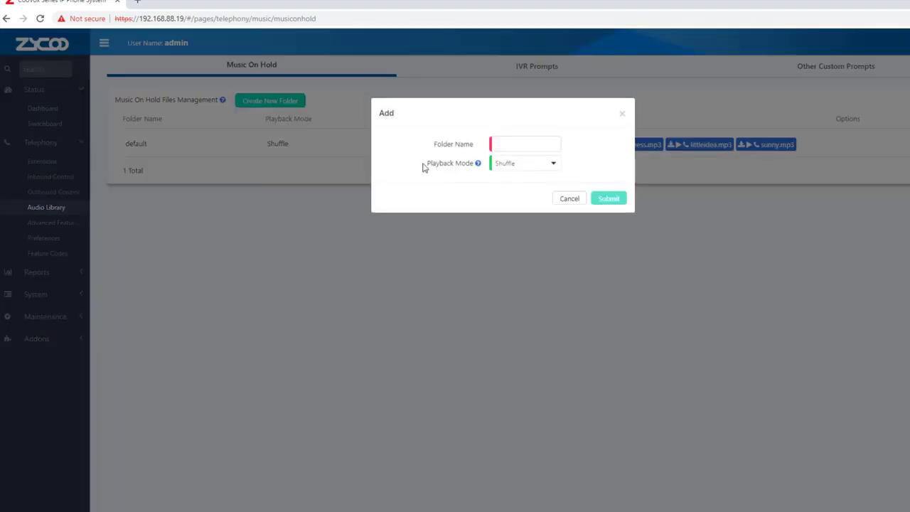
click(545, 165)
click(522, 144)
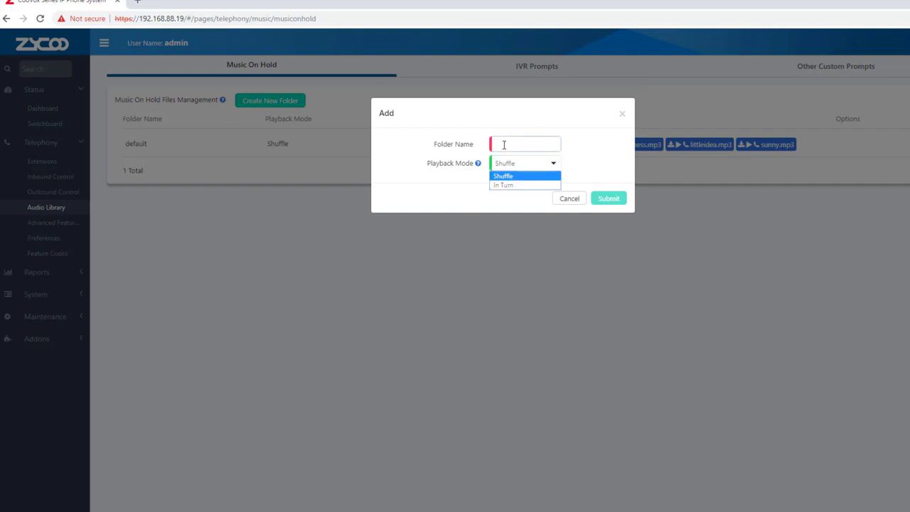
click(525, 163)
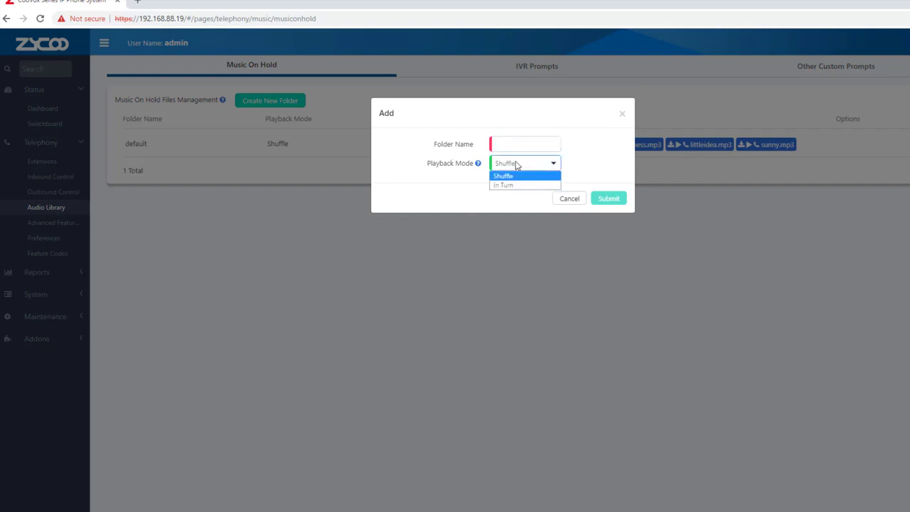
click(513, 183)
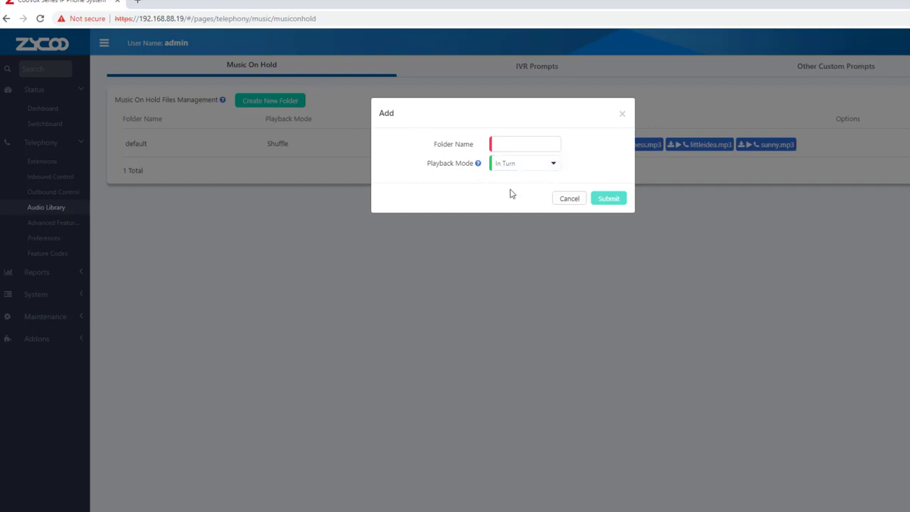
click(562, 199)
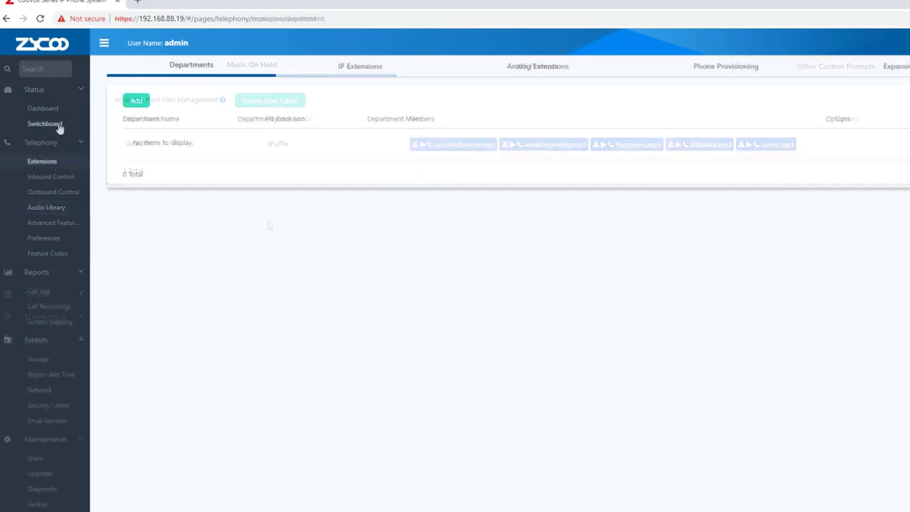
- Check the status of the extensions and trunks on the switchboard
click(56, 125)
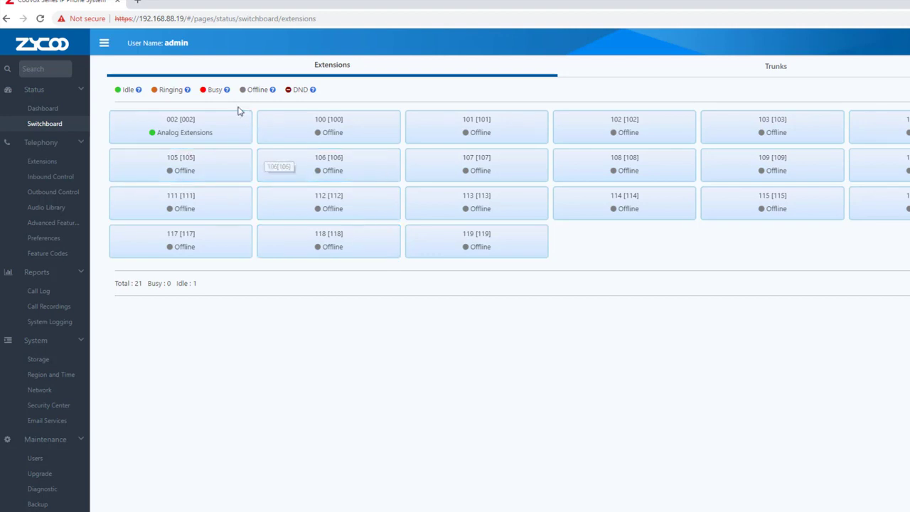
click(772, 68)
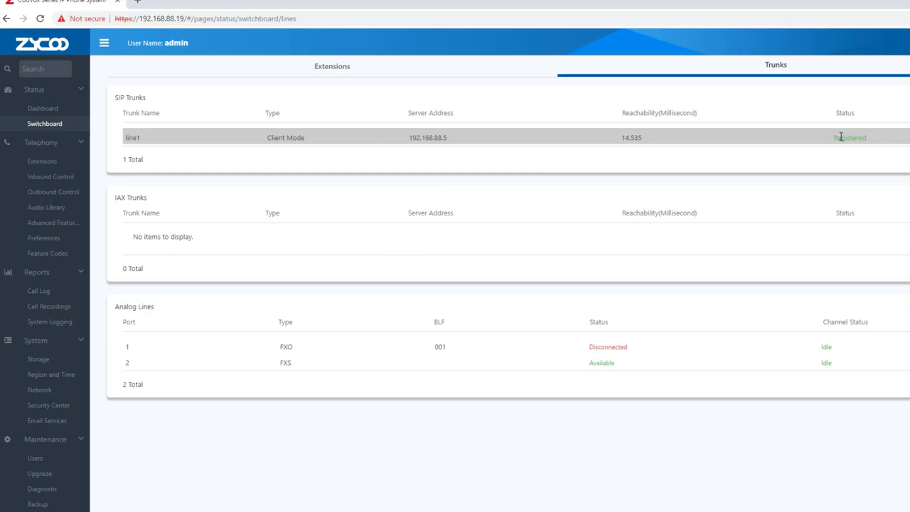
click(349, 70)
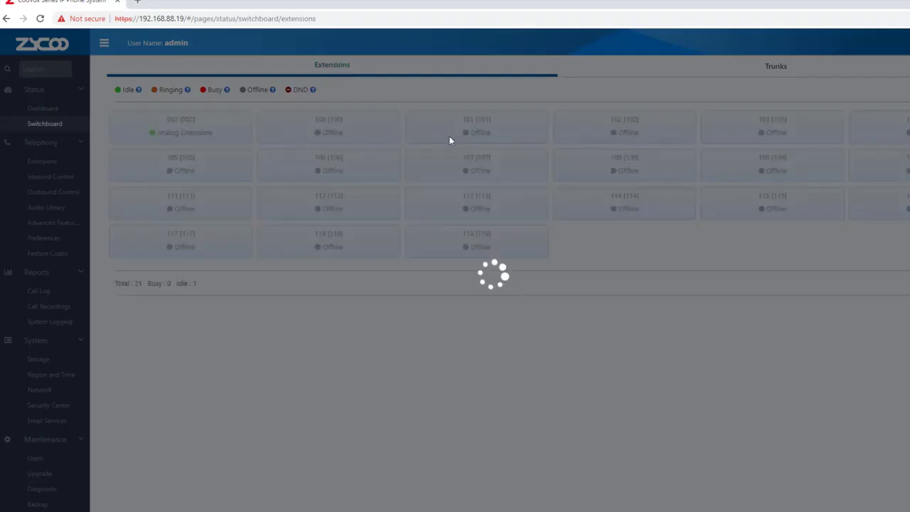